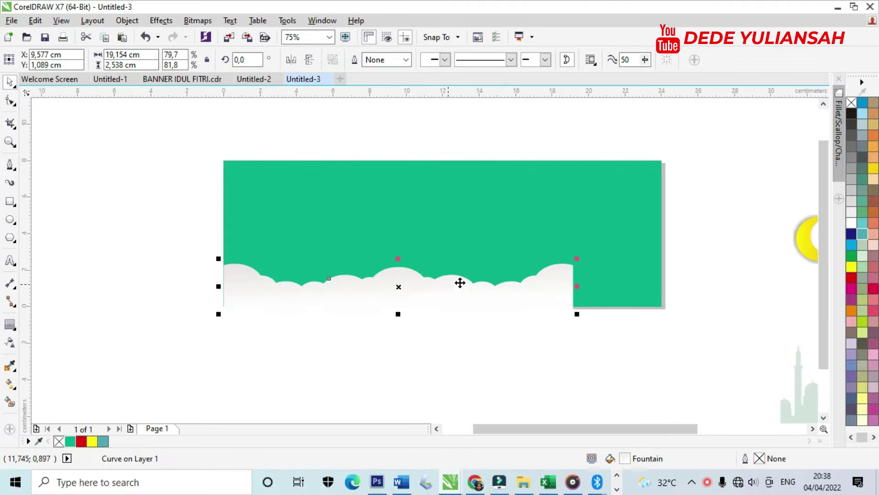
Move the white cloud shape across the green background and align it to the background's right and bottom edges
{"action": "left_click_drag", "start_coordinate": [535, 286], "coordinate": [630, 275]}
{"action": "scroll", "coordinate": [655, 284], "scroll_direction": "up", "scroll_amount": 3}
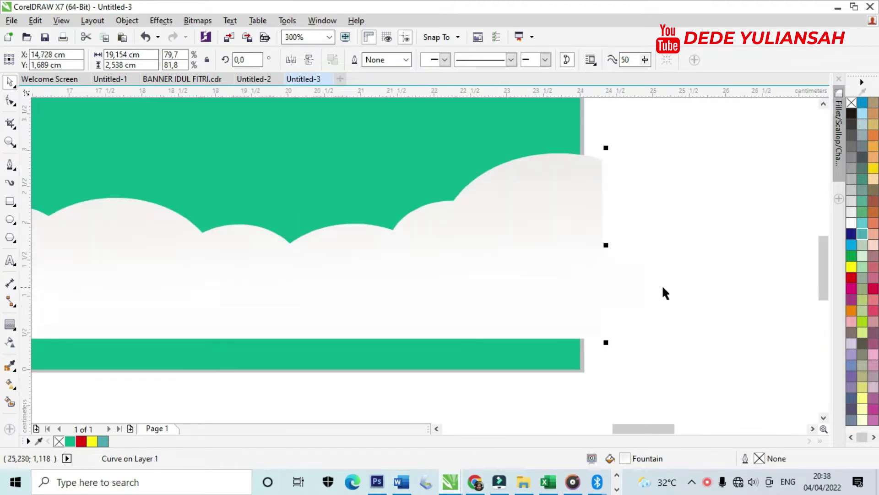
{"action": "key", "text": "r"}
{"action": "left_click", "coordinate": [504, 153], "text": "shift"}
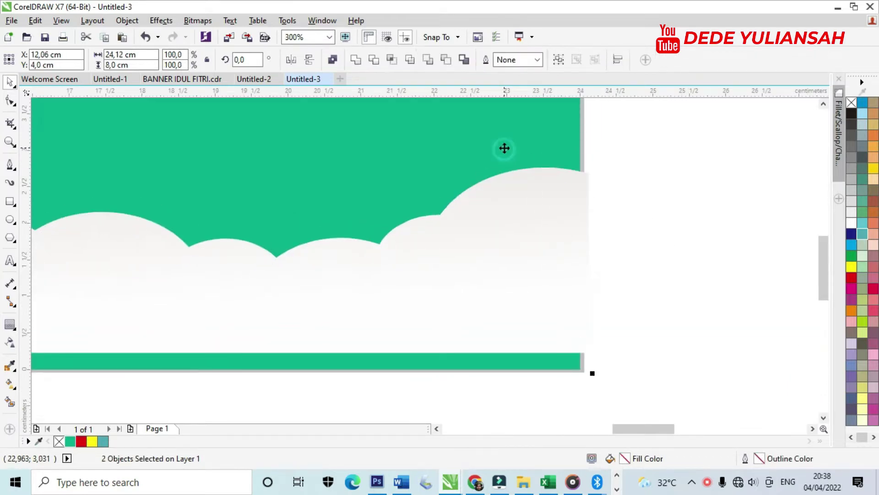
{"action": "key", "text": "b"}
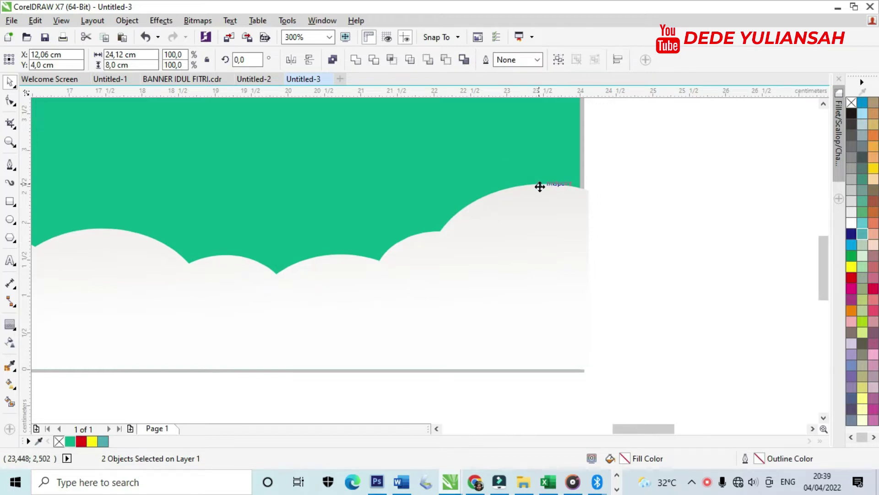
{"action": "key", "text": "r"}
{"action": "scroll", "coordinate": [594, 280], "scroll_direction": "down", "scroll_amount": 3}
{"action": "left_click", "coordinate": [639, 323]}
{"action": "scroll", "coordinate": [392, 317], "scroll_direction": "down", "scroll_amount": 2}
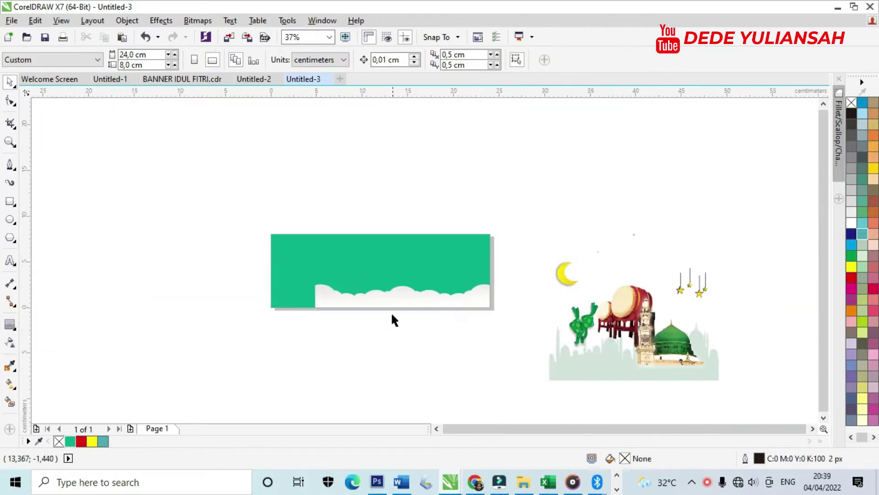
{"action": "scroll", "coordinate": [323, 287], "scroll_direction": "up", "scroll_amount": 2}
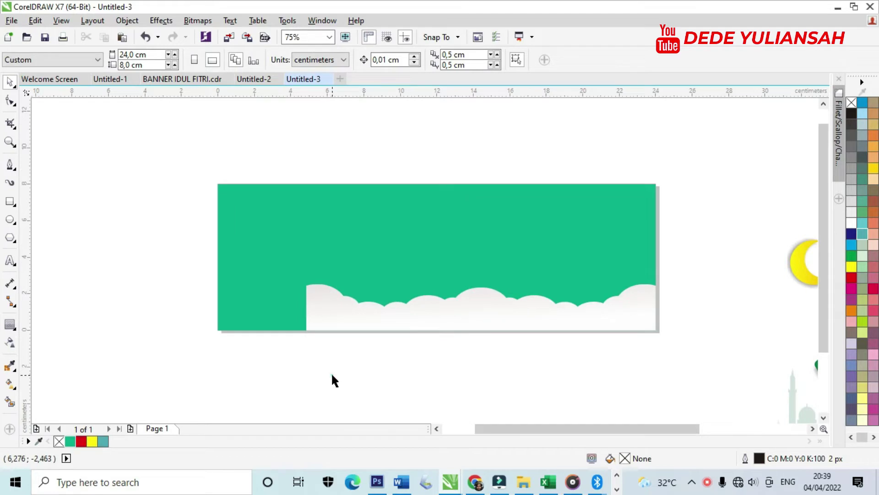
Move the mosque picture onto the left end of the green banner, with its base at the banner's bottom edge
{"action": "scroll", "coordinate": [370, 307], "scroll_direction": "down", "scroll_amount": 2}
{"action": "left_click_drag", "start_coordinate": [671, 352], "coordinate": [316, 296]}
{"action": "scroll", "coordinate": [322, 296], "scroll_direction": "up", "scroll_amount": 2}
{"action": "scroll", "coordinate": [316, 296], "scroll_direction": "up", "scroll_amount": 4}
{"action": "scroll", "coordinate": [386, 282], "scroll_direction": "down", "scroll_amount": 4}
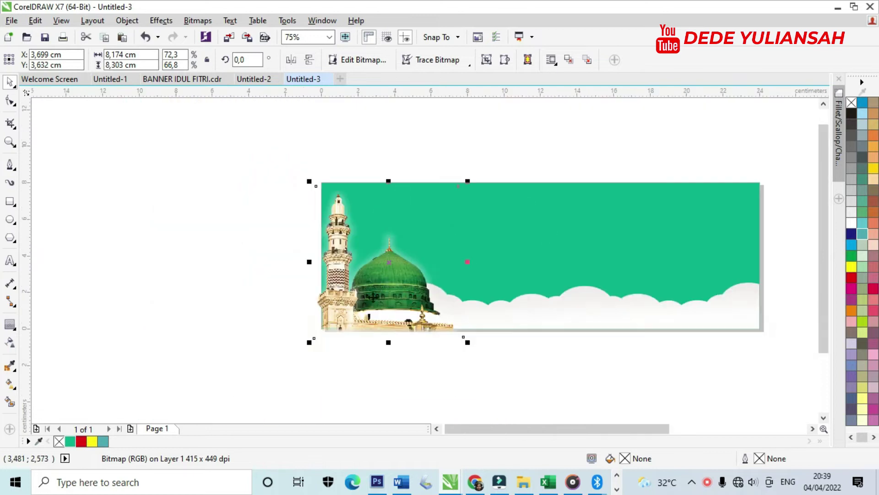
{"action": "scroll", "coordinate": [360, 312], "scroll_direction": "up", "scroll_amount": 2}
{"action": "left_click_drag", "start_coordinate": [392, 313], "coordinate": [388, 311]}
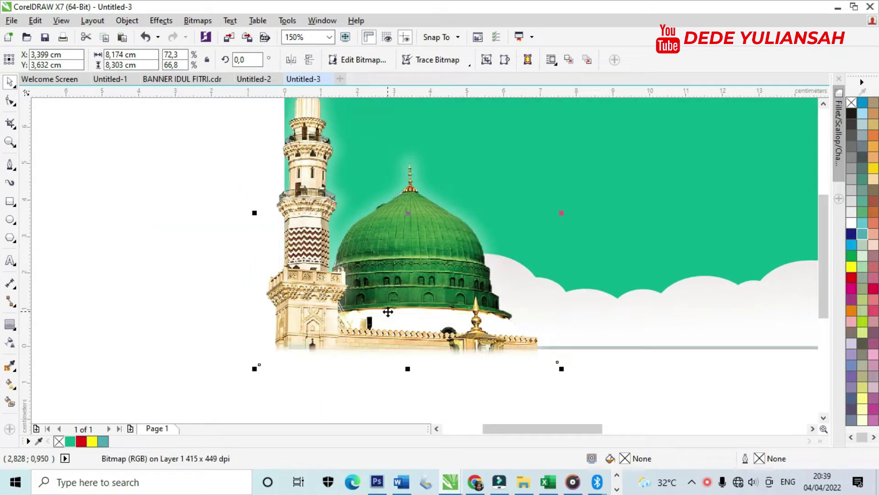
{"action": "scroll", "coordinate": [388, 312], "scroll_direction": "down", "scroll_amount": 2}
{"action": "left_click", "coordinate": [472, 361]}
PowerClip the mosque picture and the cloud shape inside the green background rectangle
{"action": "left_click", "coordinate": [408, 285]}
{"action": "left_click", "coordinate": [540, 302], "text": "shift"}
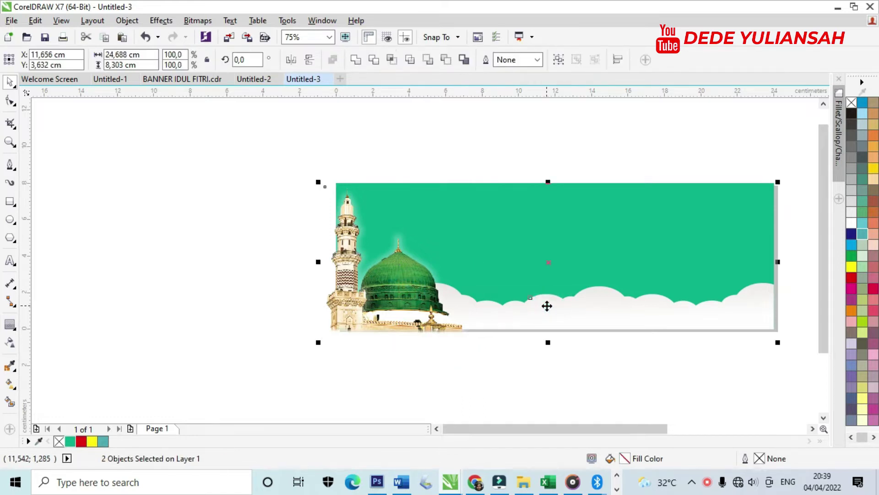
{"action": "right_click", "coordinate": [547, 306]}
{"action": "left_click", "coordinate": [572, 10]}
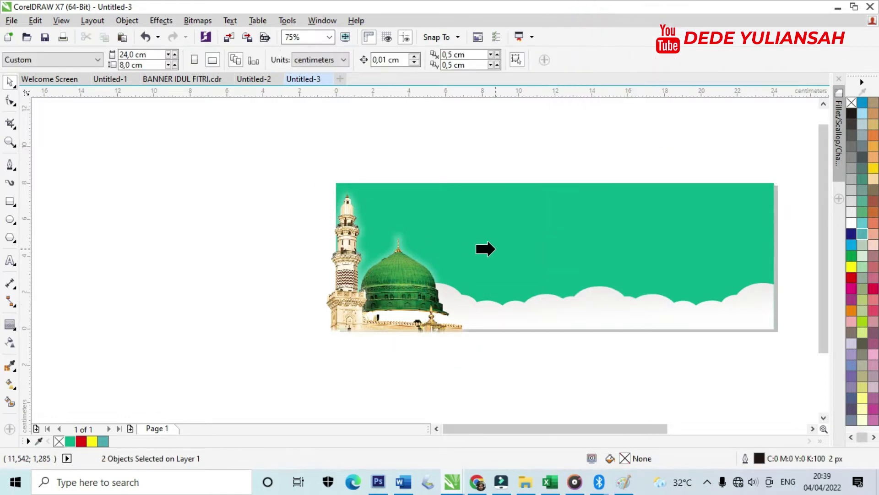
{"action": "left_click", "coordinate": [486, 249]}
{"action": "left_click", "coordinate": [220, 213]}
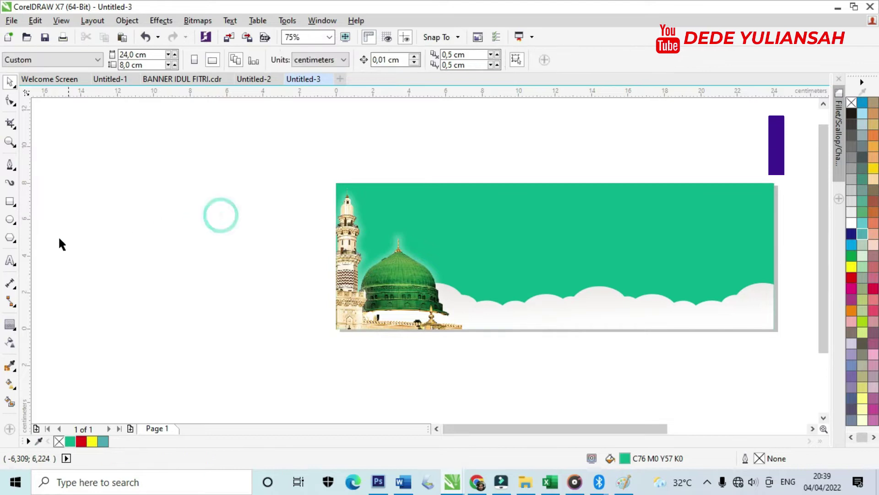
Start an artistic text over the banner's top edge with the lines "MASJID DARUL MANSUR" and "Mengucapkan"
{"action": "left_click", "coordinate": [11, 262]}
{"action": "scroll", "coordinate": [746, 196], "scroll_direction": "up", "scroll_amount": 2}
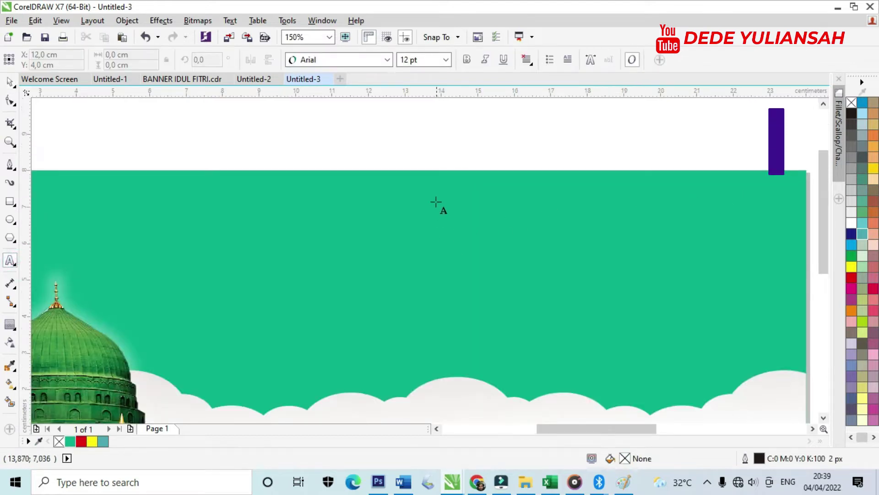
{"action": "left_click", "coordinate": [325, 146]}
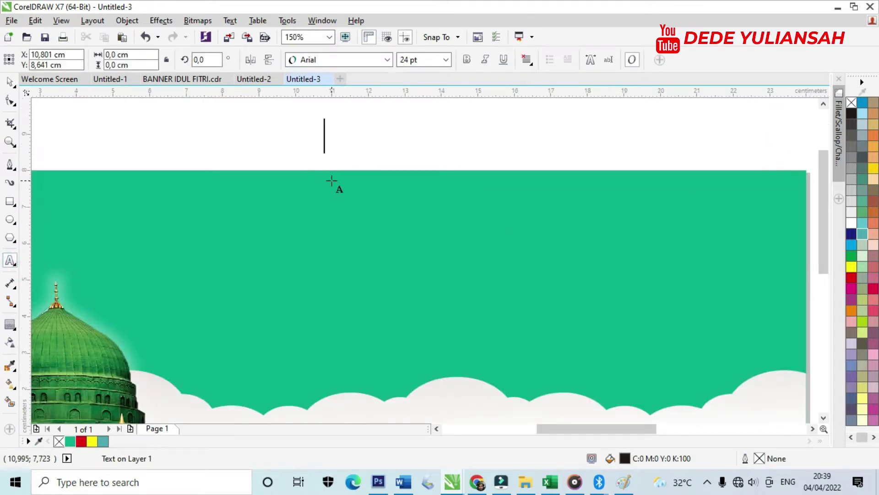
{"action": "type", "text": "MASJID DARUL MANSUR"}
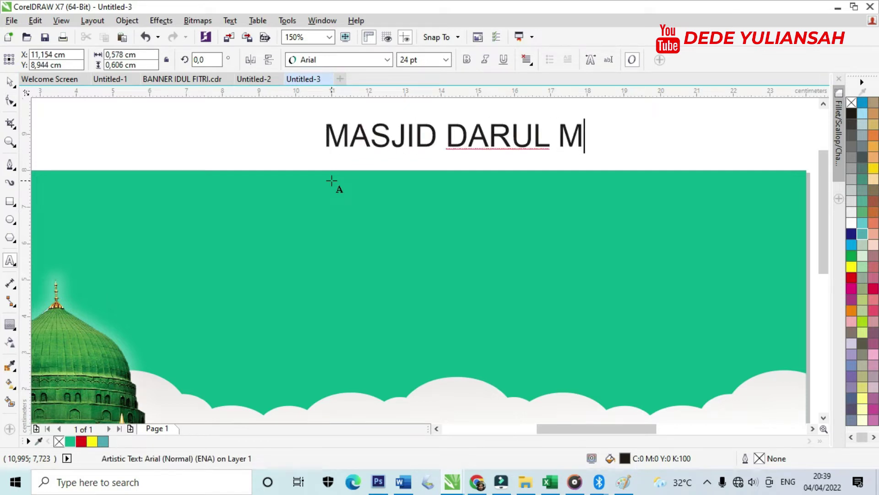
{"action": "key", "text": "Return"}
{"action": "type", "text": "Mengucapkan"}
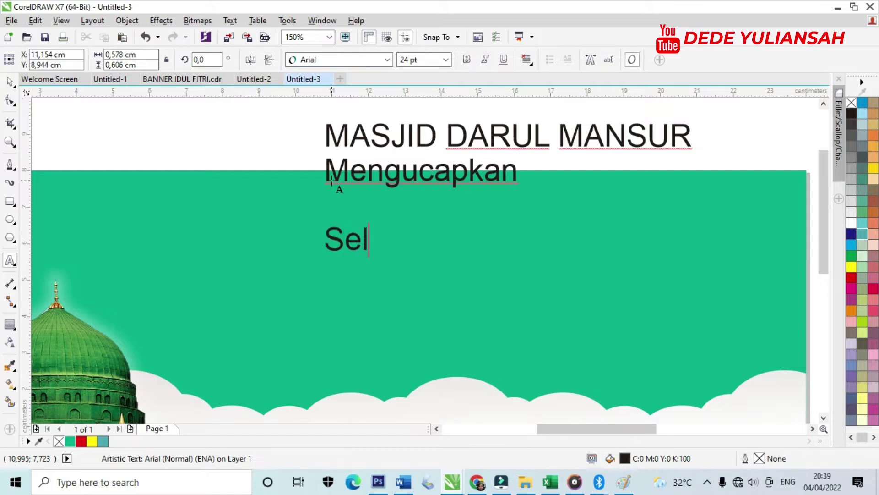
After a blank line, add the lines "SELAMAT HARI RAYA", "IDUL FITRI" and "1SYAWAL 1443 H" to the text
{"action": "type", "text": "AMA"}
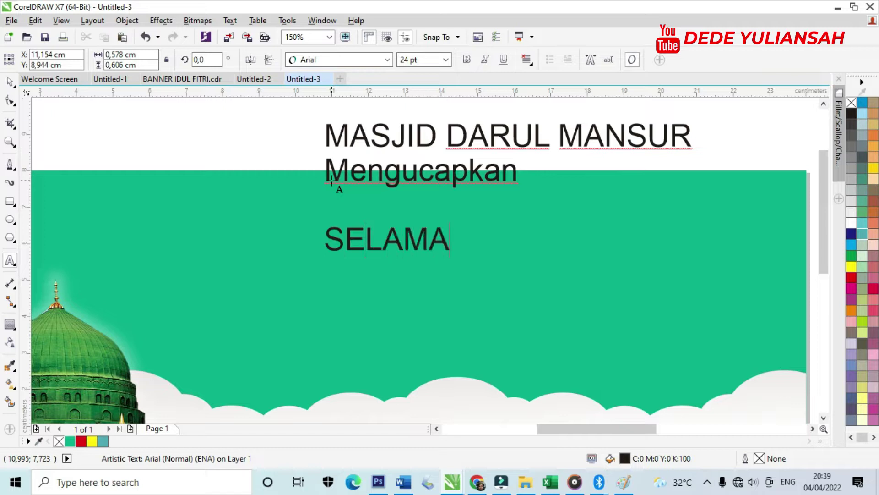
{"action": "type", "text": "T IDU"}
{"action": "key", "text": "BackSpace"}
{"action": "key", "text": "BackSpace"}
{"action": "key", "text": "BackSpace"}
{"action": "type", "text": "HARI RAYA "}
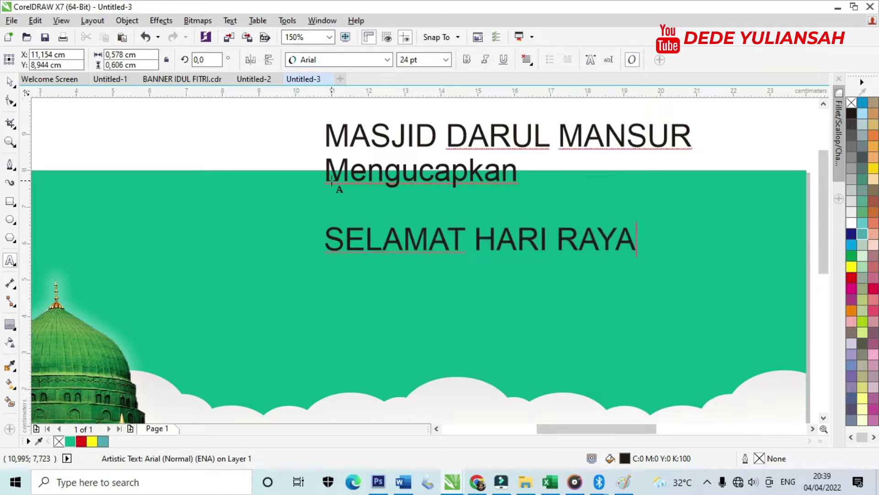
{"action": "type", "text": "IDUL FITRI"}
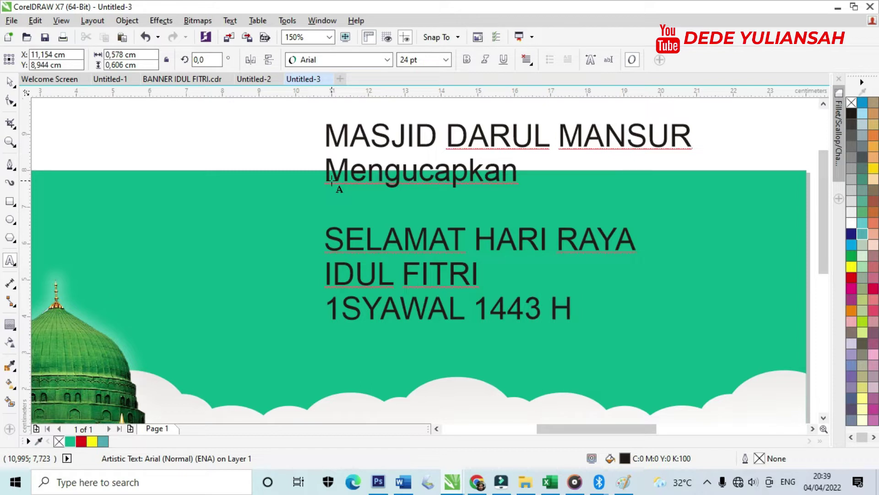
Add the closing line "MOHON MAAF LAHIR DAN BATIN" to the text after a blank line
{"action": "type", "text": "HON "}
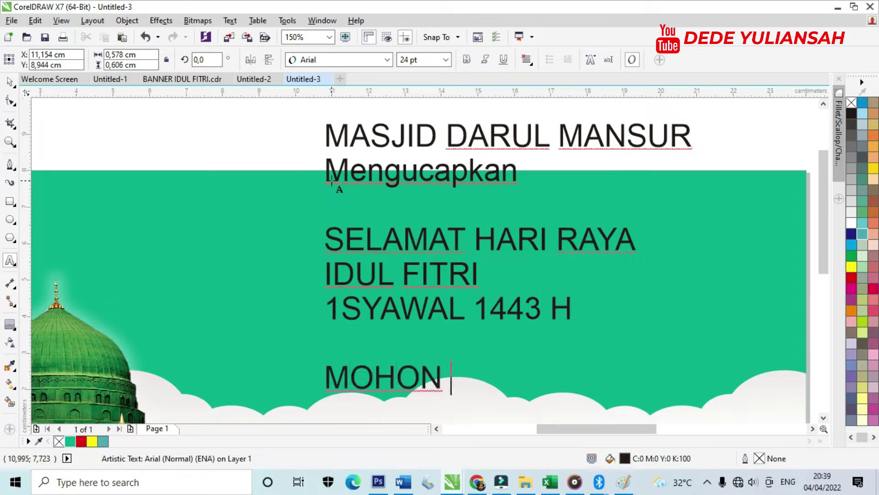
{"action": "type", "text": "MAAF LAHIR"}
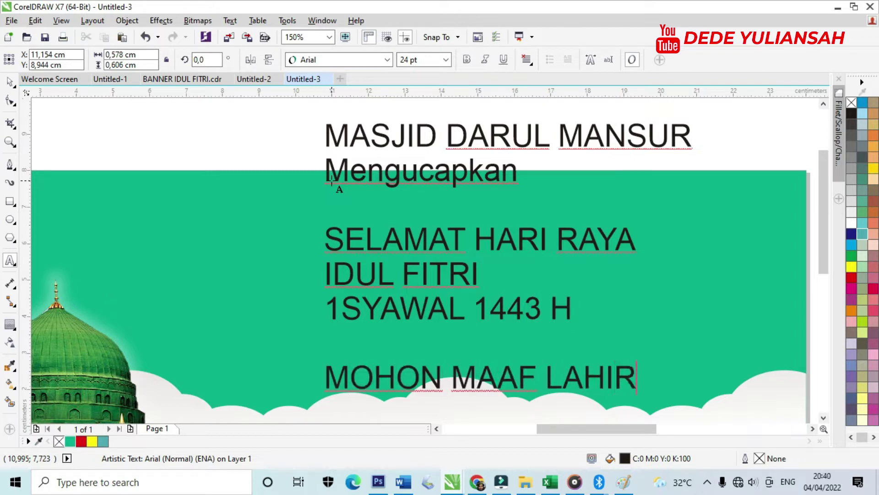
{"action": "type", "text": " DAN BATIN"}
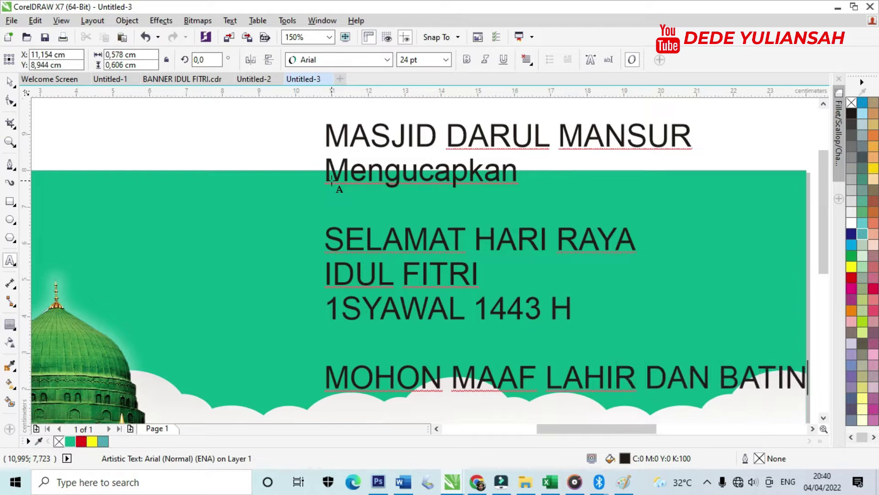
Move the whole text block off the banner to the empty area above its right end
{"action": "key", "text": "F4"}
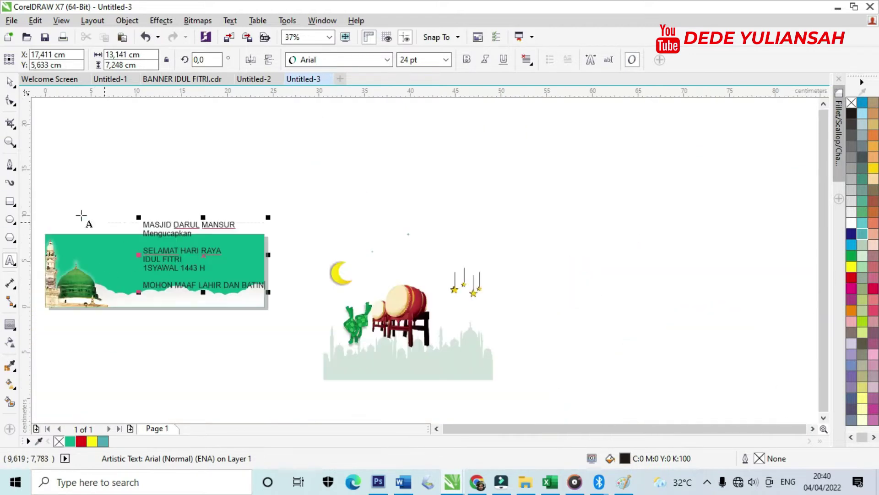
{"action": "left_click", "coordinate": [8, 82]}
{"action": "scroll", "coordinate": [293, 208], "scroll_direction": "down", "scroll_amount": 3}
{"action": "scroll", "coordinate": [247, 209], "scroll_direction": "up", "scroll_amount": 3}
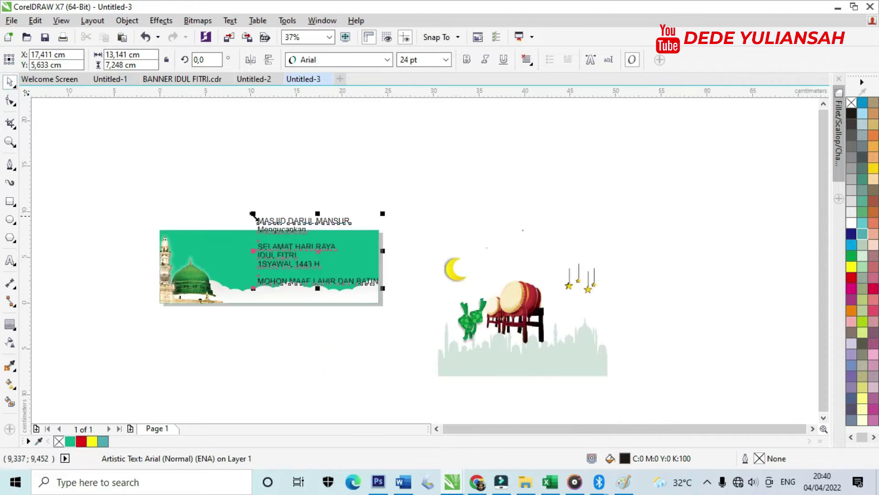
{"action": "left_click_drag", "start_coordinate": [295, 228], "coordinate": [410, 164]}
Break the artistic text block apart into separate lines
{"action": "right_click", "coordinate": [411, 167]}
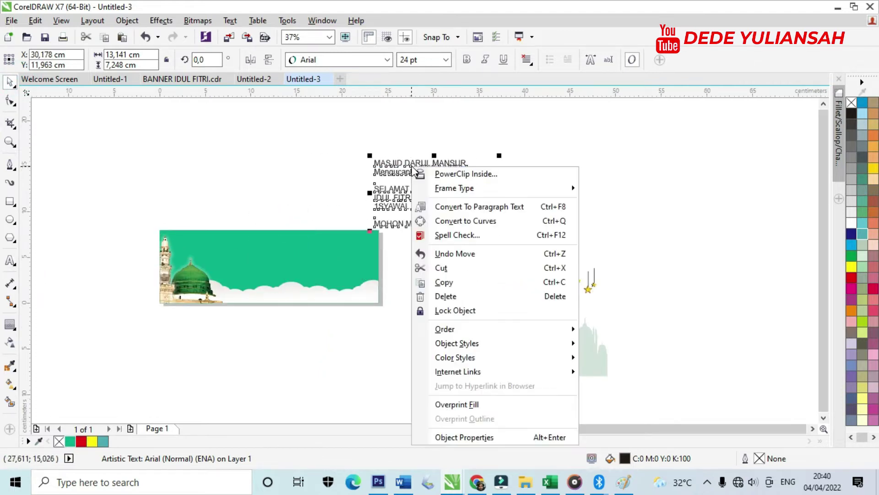
{"action": "left_click", "coordinate": [127, 21]}
{"action": "left_click", "coordinate": [161, 214]}
{"action": "left_click", "coordinate": [184, 153]}
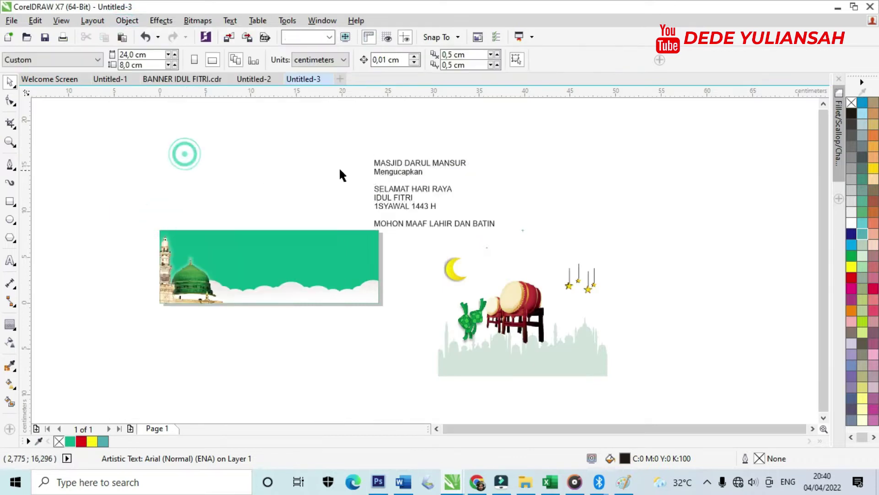
{"action": "left_click", "coordinate": [356, 142]}
Move the "MASJID DARUL MANSUR" line onto the banner and set its font to Bernard MT Condensed
{"action": "left_click_drag", "start_coordinate": [460, 162], "coordinate": [315, 248]}
{"action": "scroll", "coordinate": [247, 260], "scroll_direction": "up", "scroll_amount": 5}
{"action": "left_click", "coordinate": [348, 63]}
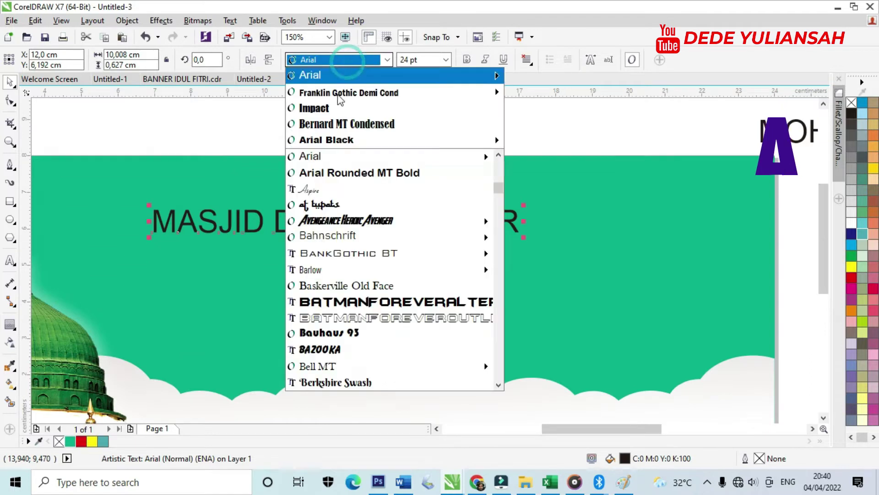
{"action": "left_click", "coordinate": [344, 129]}
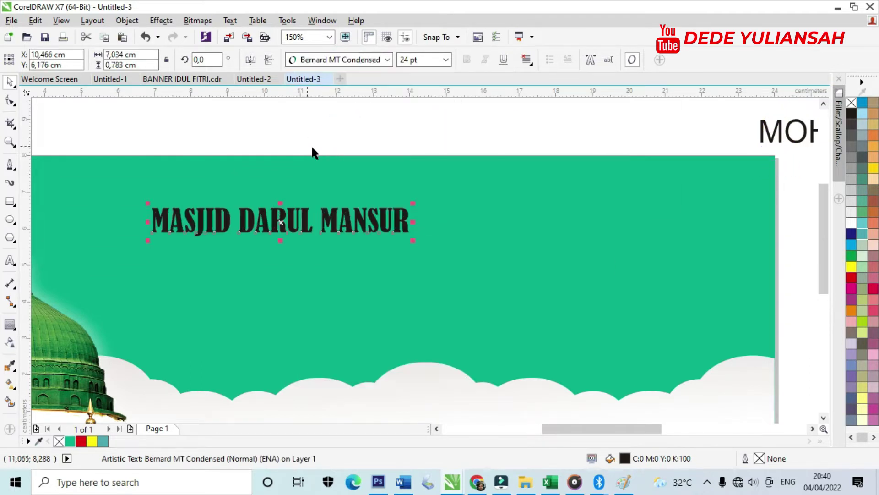
Enlarge the mosque name to about 42.69 pt near the banner's top edge and fill it with yellow
{"action": "scroll", "coordinate": [380, 203], "scroll_direction": "down", "scroll_amount": 2}
{"action": "left_click_drag", "start_coordinate": [396, 222], "coordinate": [496, 234]}
{"action": "scroll", "coordinate": [405, 204], "scroll_direction": "up", "scroll_amount": 2}
{"action": "left_click_drag", "start_coordinate": [392, 212], "coordinate": [389, 183]}
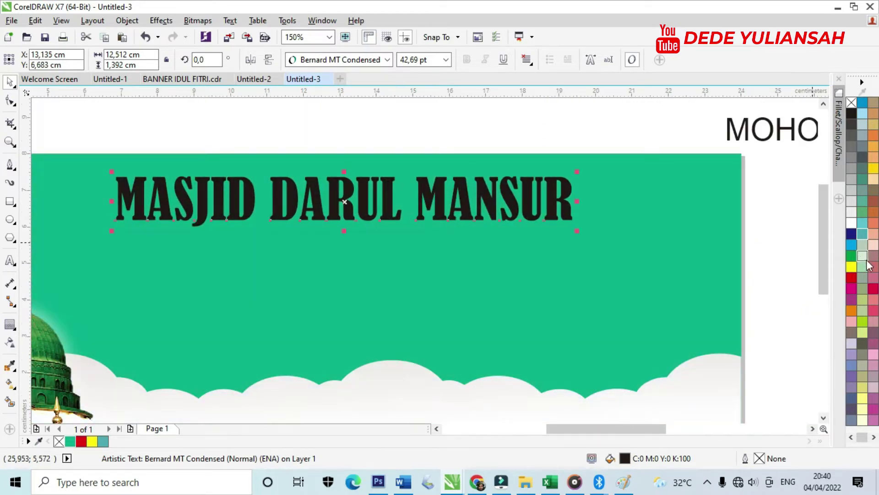
{"action": "left_click", "coordinate": [852, 267]}
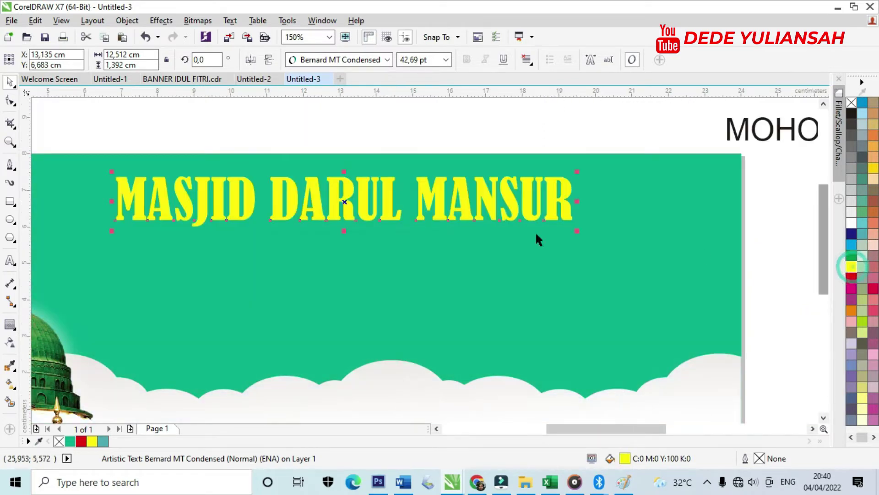
Add a one-step black outside contour of about 0.091 cm around the yellow mosque name
{"action": "left_click", "coordinate": [15, 327]}
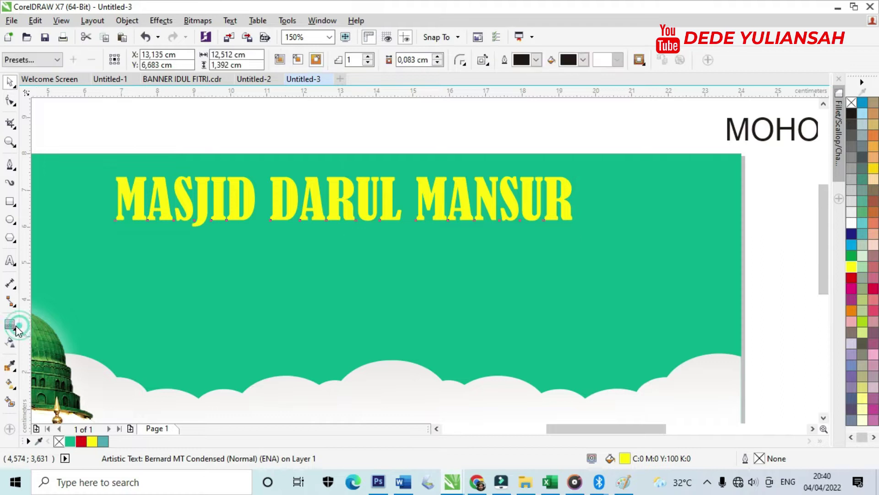
{"action": "left_click", "coordinate": [317, 60]}
{"action": "scroll", "coordinate": [100, 202], "scroll_direction": "up", "scroll_amount": 6}
{"action": "left_click_drag", "start_coordinate": [261, 162], "coordinate": [260, 161]}
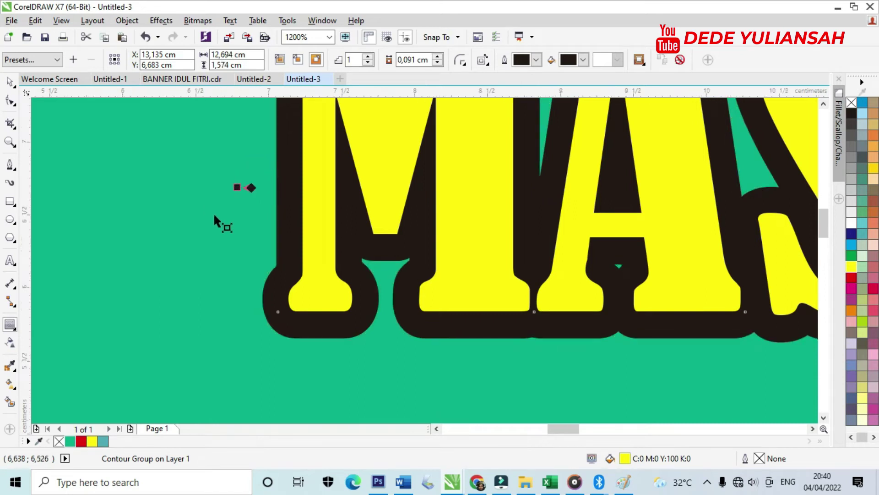
{"action": "scroll", "coordinate": [214, 213], "scroll_direction": "down", "scroll_amount": 6}
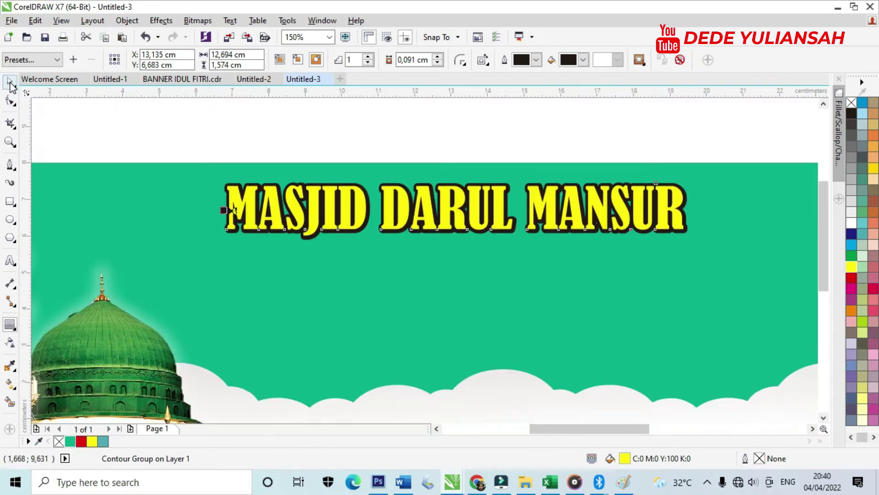
Break the mosque name's contour group apart and select the black contour curve on its own
{"action": "left_click", "coordinate": [183, 122]}
{"action": "scroll", "coordinate": [234, 190], "scroll_direction": "up", "scroll_amount": 6}
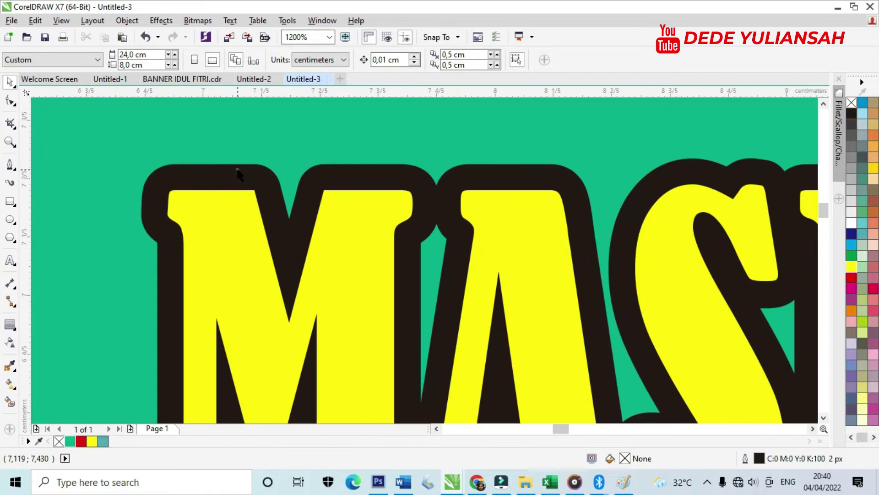
{"action": "left_click", "coordinate": [237, 171]}
{"action": "right_click", "coordinate": [237, 170]}
{"action": "left_click", "coordinate": [264, 192]}
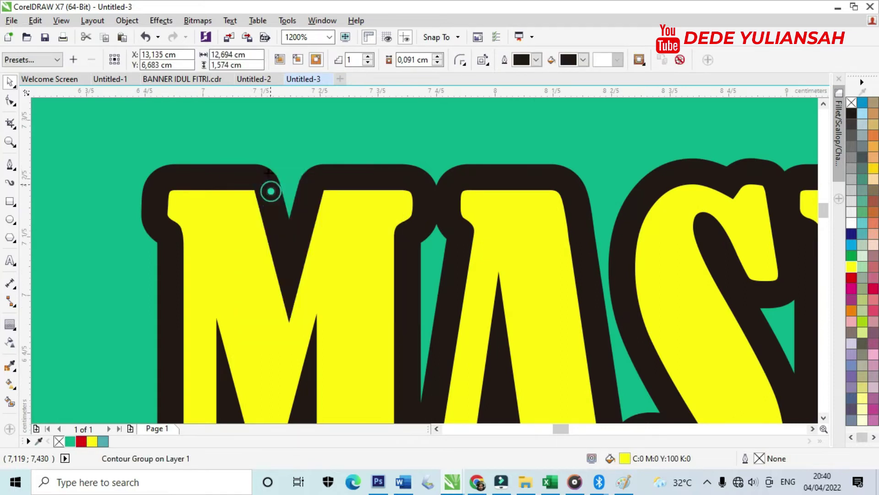
{"action": "left_click", "coordinate": [255, 130]}
{"action": "left_click", "coordinate": [236, 176]}
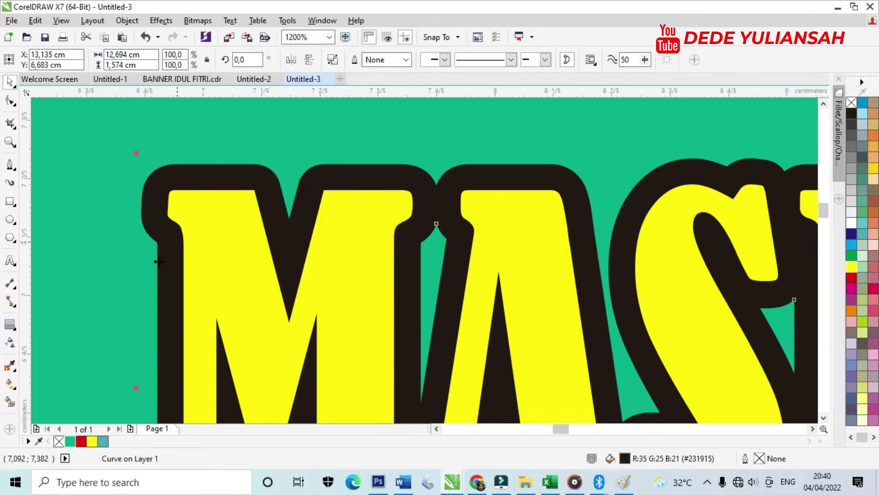
Add a one-step white outside contour of 0.083 cm around the black outline of the mosque name
{"action": "left_click", "coordinate": [11, 324]}
{"action": "left_click", "coordinate": [585, 58]}
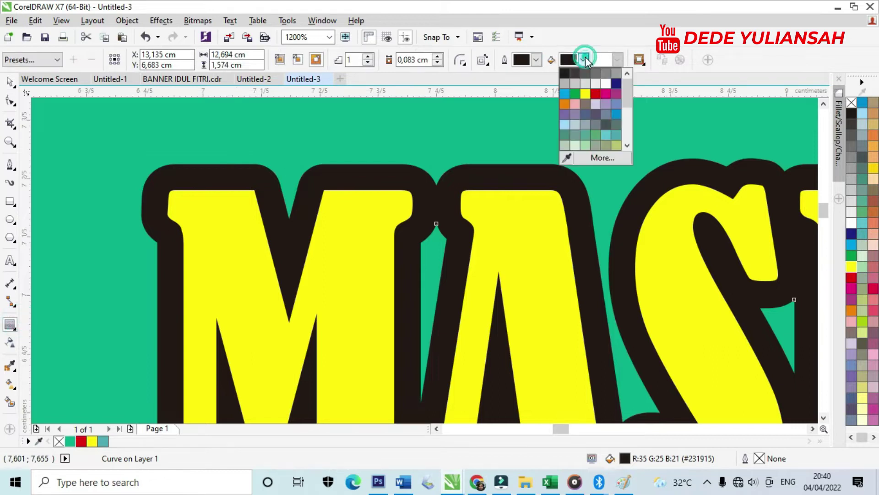
{"action": "left_click", "coordinate": [607, 87]}
{"action": "scroll", "coordinate": [459, 147], "scroll_direction": "down", "scroll_amount": 4}
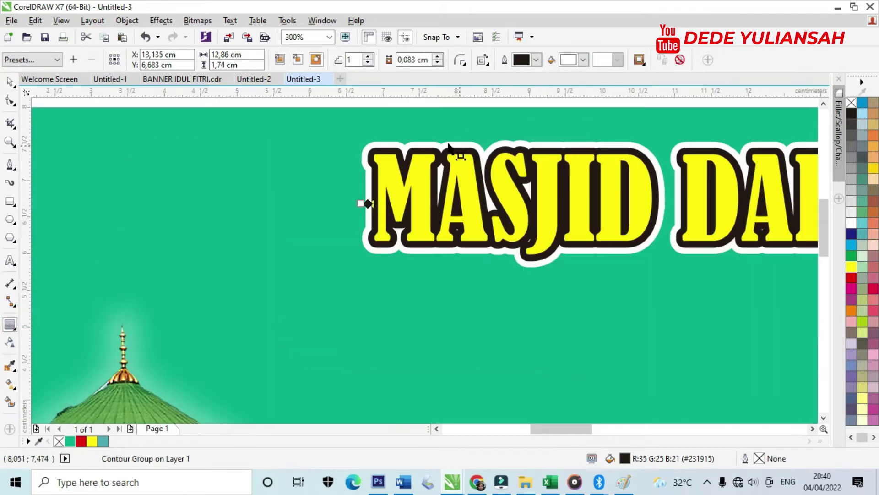
{"action": "key", "text": "F4"}
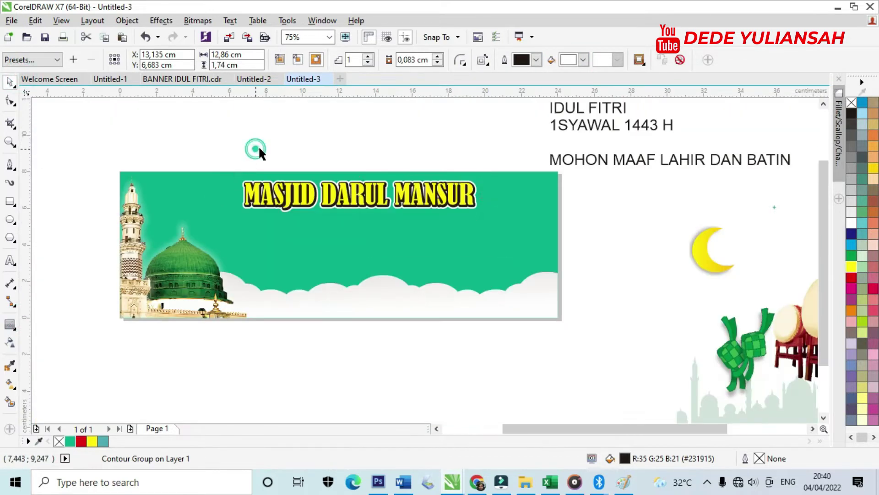
{"action": "left_click", "coordinate": [256, 145]}
Move the "Mengucapkan" text onto the banner, centred below the mosque name
{"action": "scroll", "coordinate": [321, 183], "scroll_direction": "up", "scroll_amount": 1}
{"action": "scroll", "coordinate": [350, 167], "scroll_direction": "down", "scroll_amount": 1}
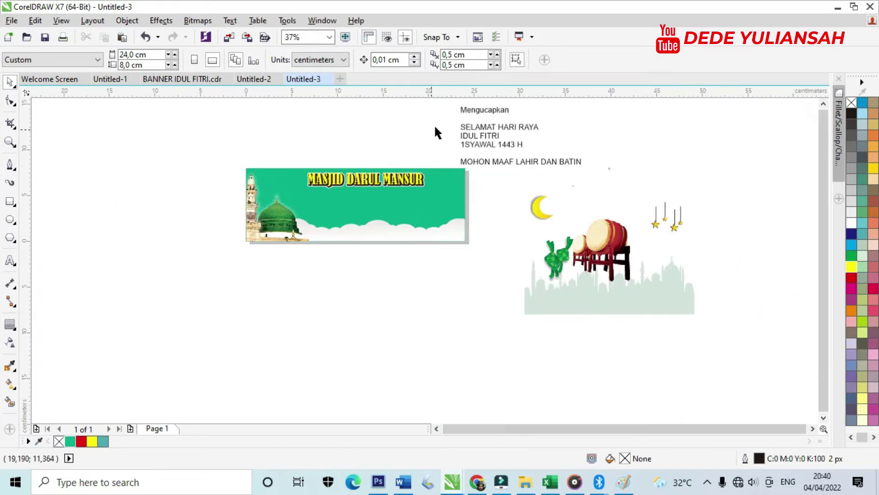
{"action": "left_click_drag", "start_coordinate": [482, 106], "coordinate": [371, 194]}
{"action": "left_click_drag", "start_coordinate": [468, 111], "coordinate": [379, 188]}
{"action": "scroll", "coordinate": [378, 188], "scroll_direction": "up", "scroll_amount": 4}
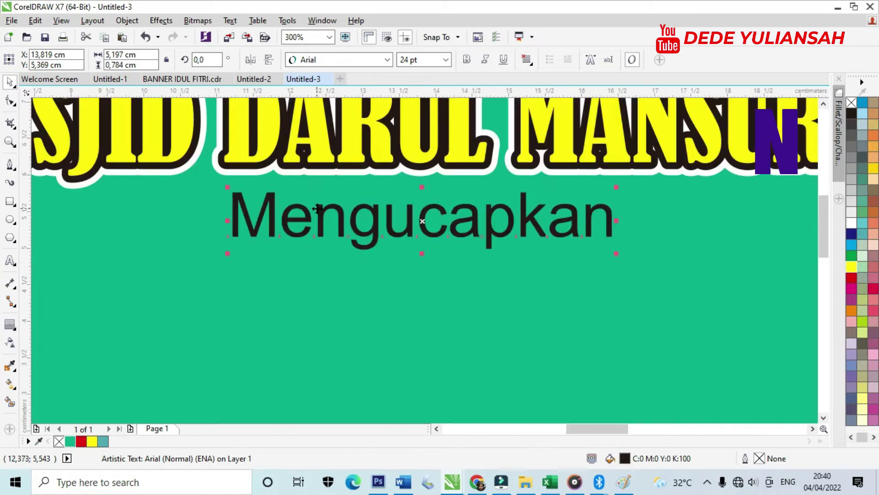
{"action": "left_click_drag", "start_coordinate": [308, 220], "coordinate": [261, 243]}
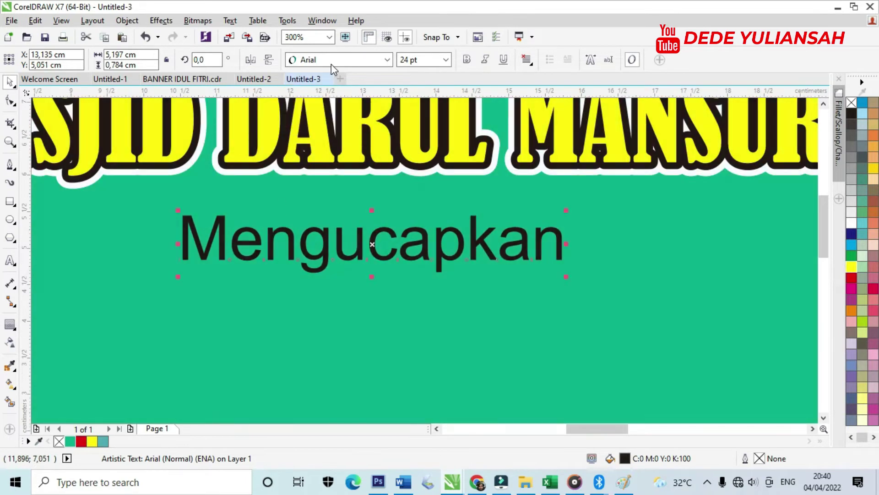
Browse the available fonts for the "Mengucapkan" text and set it to Lobster 1.4
{"action": "left_click", "coordinate": [330, 63]}
{"action": "scroll", "coordinate": [316, 172], "scroll_direction": "up", "scroll_amount": 4}
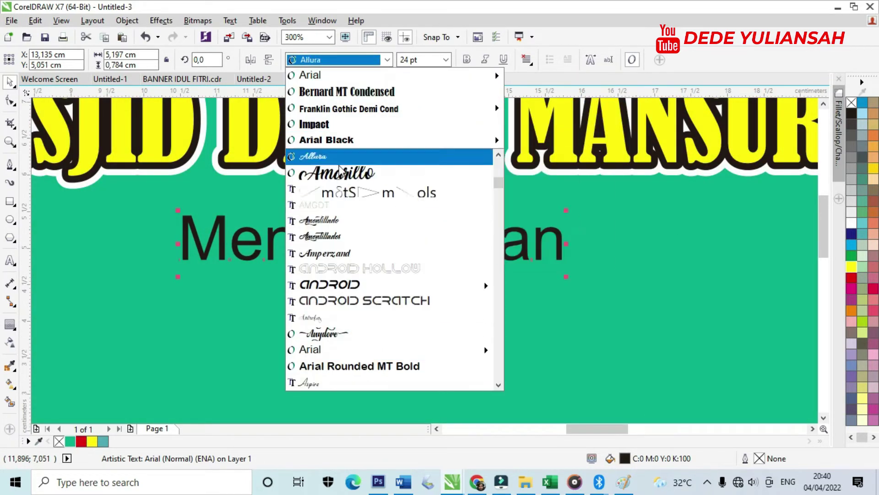
{"action": "scroll", "coordinate": [340, 209], "scroll_direction": "up", "scroll_amount": 5}
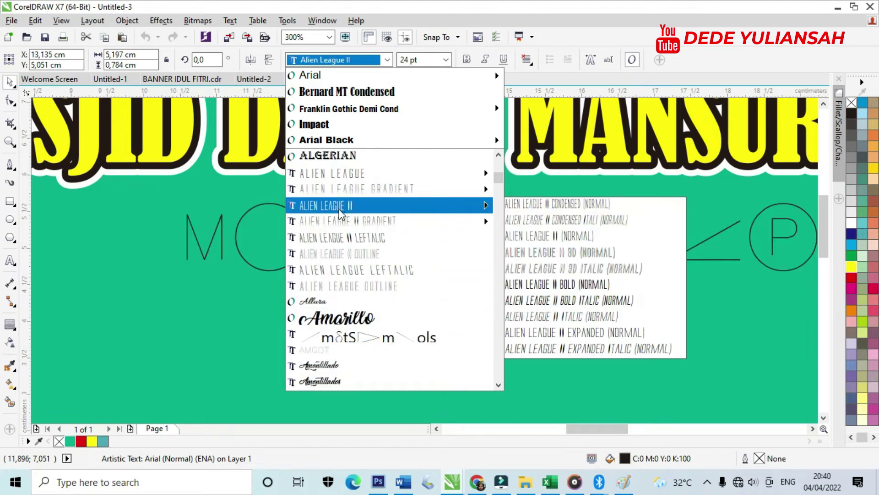
{"action": "scroll", "coordinate": [340, 211], "scroll_direction": "up", "scroll_amount": 8}
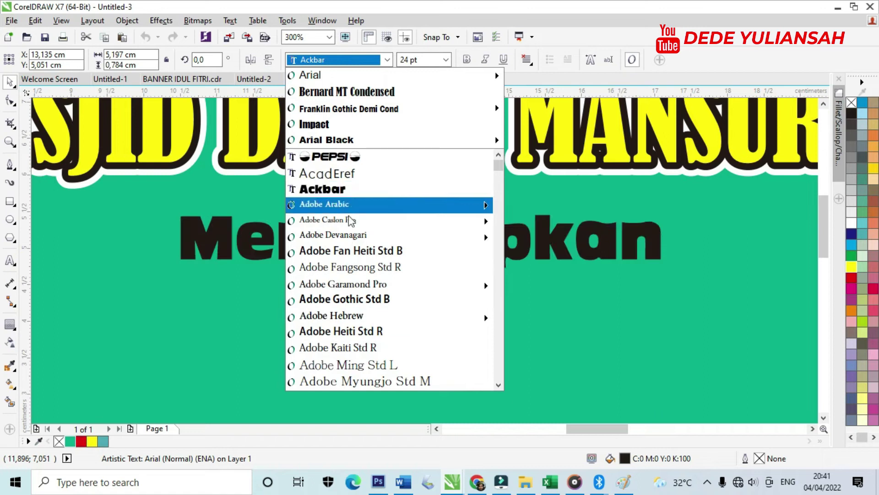
{"action": "scroll", "coordinate": [349, 229], "scroll_direction": "down", "scroll_amount": 2}
{"action": "scroll", "coordinate": [350, 241], "scroll_direction": "down", "scroll_amount": 5}
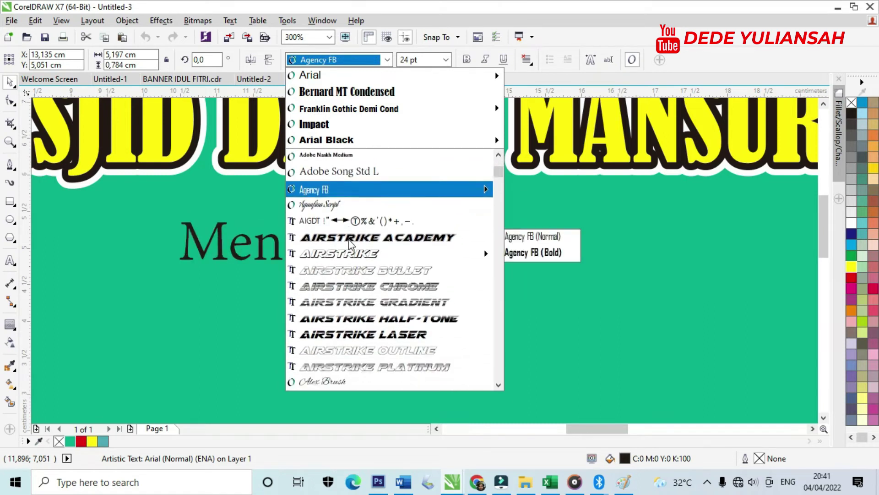
{"action": "scroll", "coordinate": [349, 244], "scroll_direction": "down", "scroll_amount": 5}
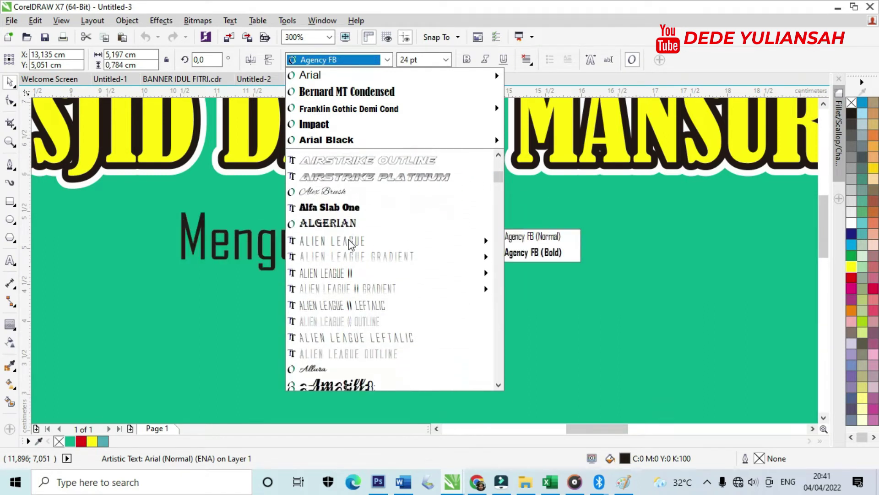
{"action": "scroll", "coordinate": [351, 245], "scroll_direction": "down", "scroll_amount": 6}
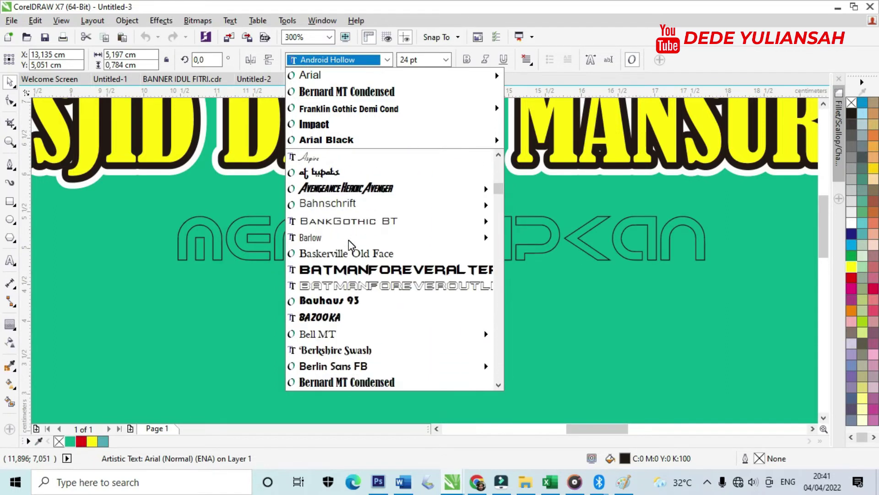
{"action": "scroll", "coordinate": [350, 245], "scroll_direction": "down", "scroll_amount": 2}
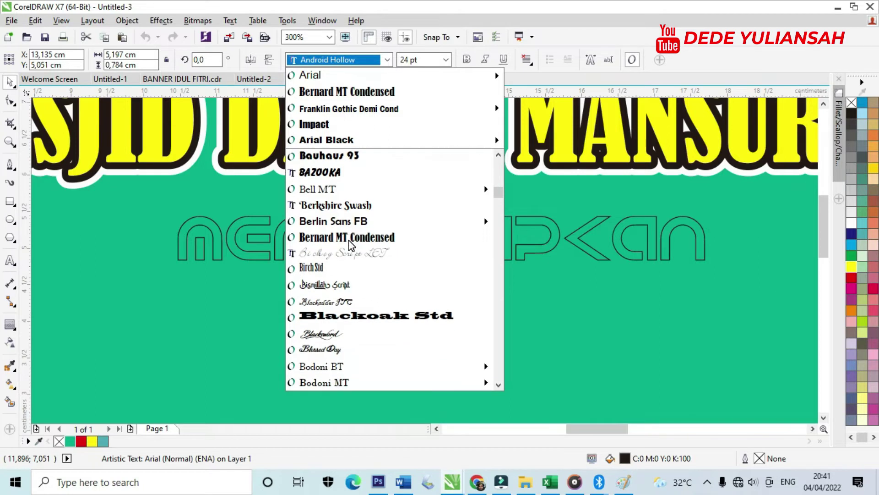
{"action": "scroll", "coordinate": [350, 247], "scroll_direction": "down", "scroll_amount": 5}
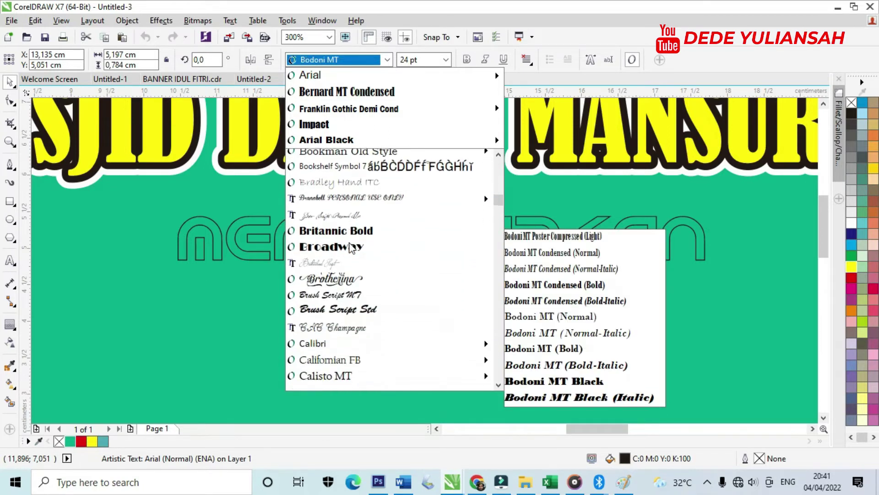
{"action": "scroll", "coordinate": [352, 249], "scroll_direction": "down", "scroll_amount": 4}
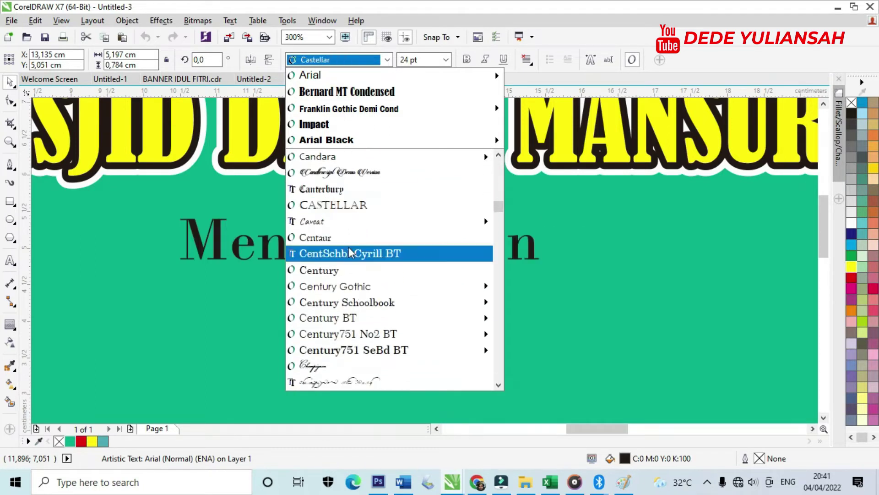
{"action": "scroll", "coordinate": [351, 252], "scroll_direction": "down", "scroll_amount": 1}
{"action": "scroll", "coordinate": [351, 251], "scroll_direction": "down", "scroll_amount": 6}
{"action": "scroll", "coordinate": [351, 252], "scroll_direction": "down", "scroll_amount": 6}
{"action": "scroll", "coordinate": [351, 253], "scroll_direction": "down", "scroll_amount": 6}
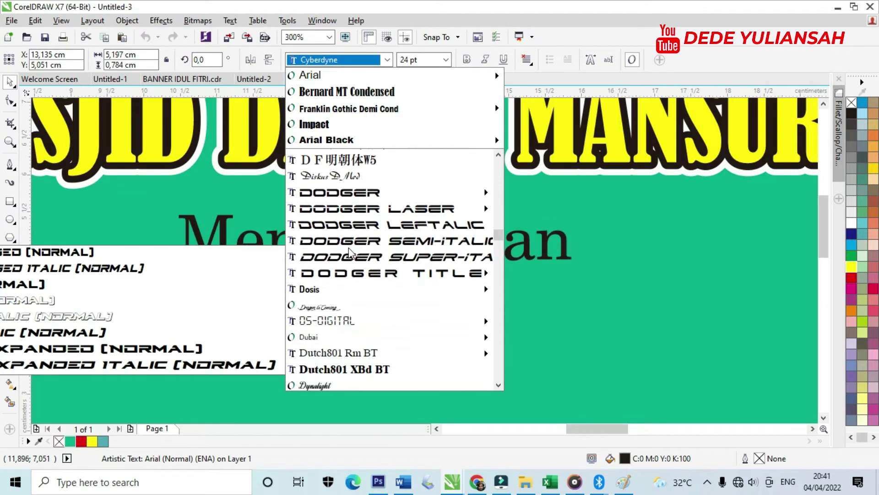
{"action": "scroll", "coordinate": [352, 252], "scroll_direction": "down", "scroll_amount": 2}
{"action": "scroll", "coordinate": [349, 266], "scroll_direction": "down", "scroll_amount": 3}
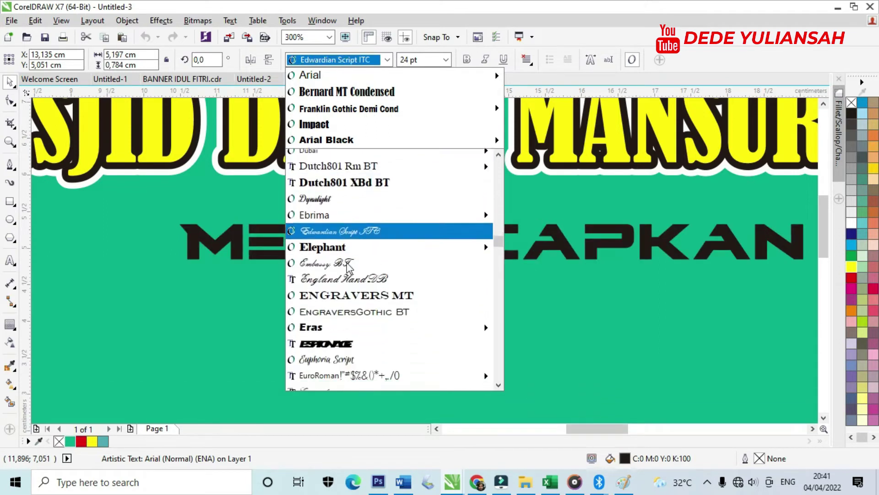
{"action": "scroll", "coordinate": [349, 266], "scroll_direction": "down", "scroll_amount": 4}
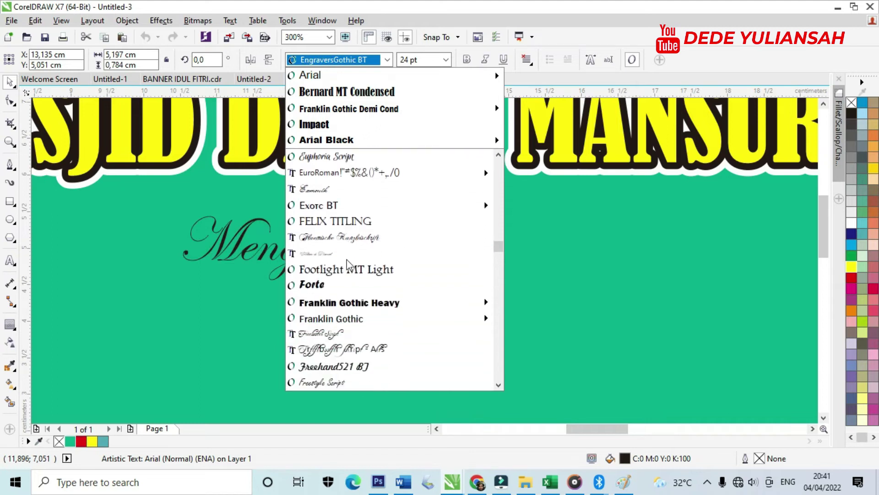
{"action": "scroll", "coordinate": [348, 265], "scroll_direction": "down", "scroll_amount": 5}
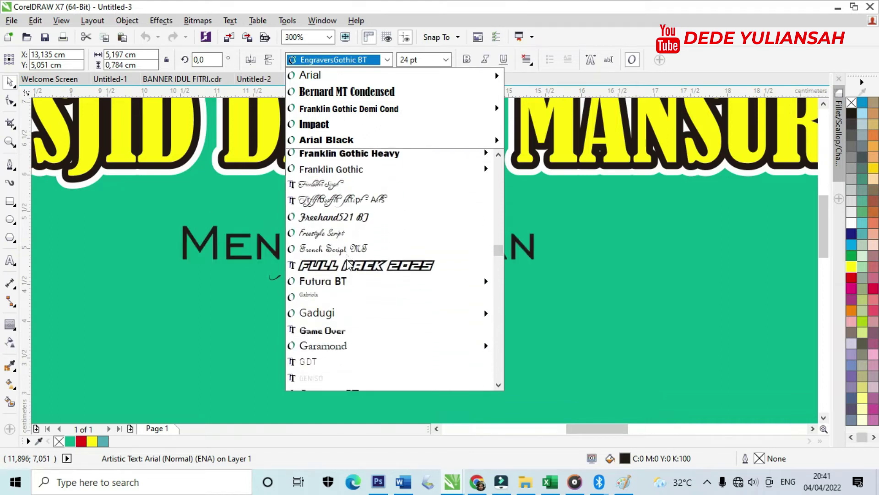
{"action": "scroll", "coordinate": [350, 266], "scroll_direction": "down", "scroll_amount": 3}
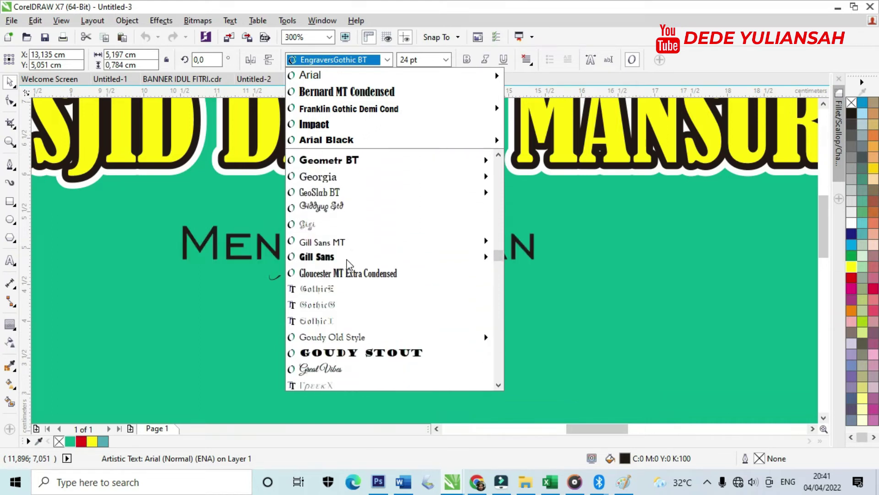
{"action": "scroll", "coordinate": [349, 293], "scroll_direction": "down", "scroll_amount": 5}
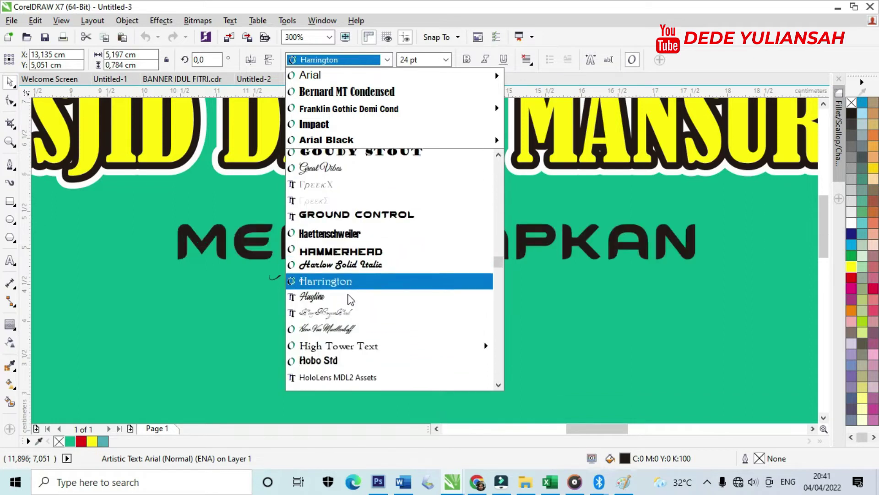
{"action": "scroll", "coordinate": [350, 300], "scroll_direction": "down", "scroll_amount": 6}
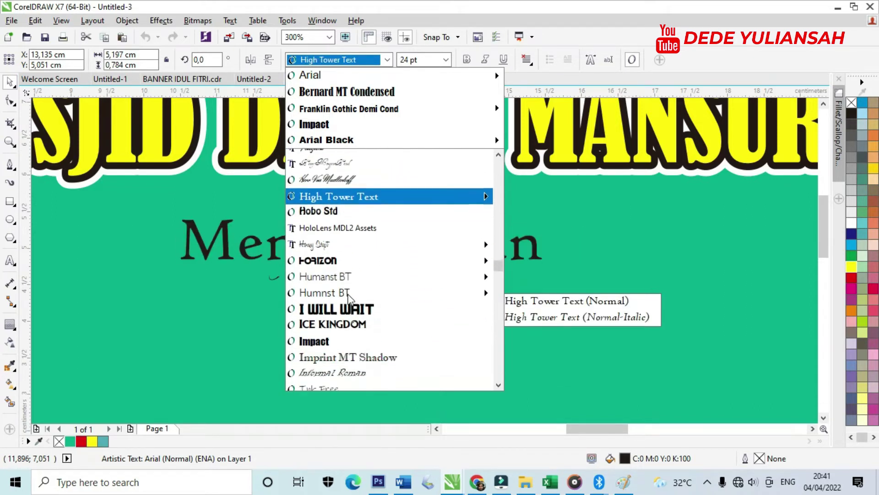
{"action": "scroll", "coordinate": [350, 300], "scroll_direction": "down", "scroll_amount": 5}
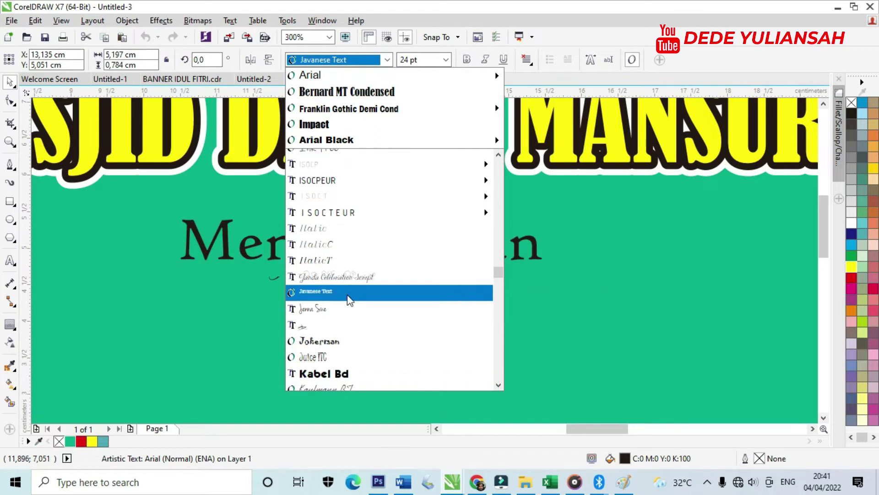
{"action": "scroll", "coordinate": [350, 300], "scroll_direction": "down", "scroll_amount": 4}
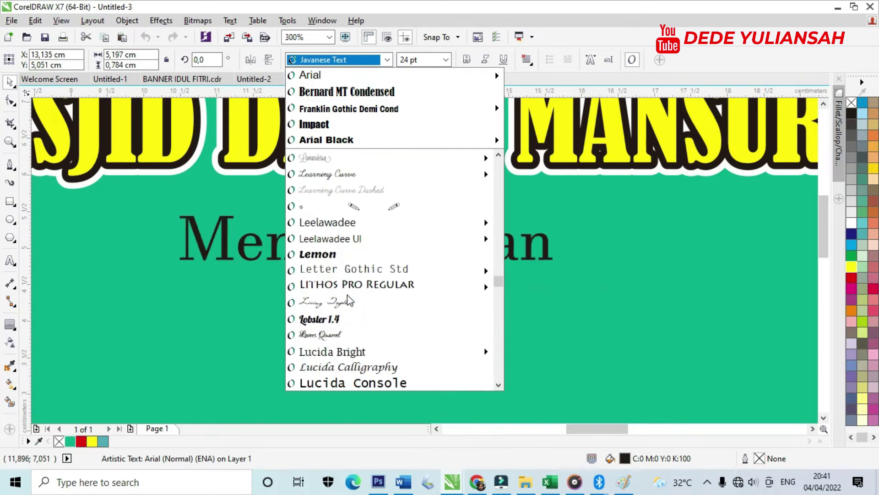
{"action": "scroll", "coordinate": [341, 300], "scroll_direction": "down", "scroll_amount": 1}
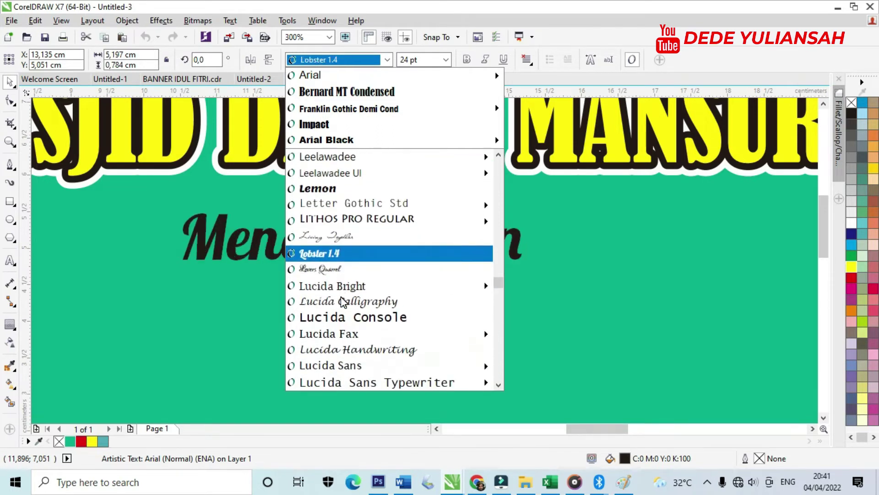
{"action": "left_click", "coordinate": [327, 253]}
Place "Mengucapkan" close beneath the mosque name, fill it with white and recentre it under the name
{"action": "scroll", "coordinate": [327, 253], "scroll_direction": "down", "scroll_amount": 5}
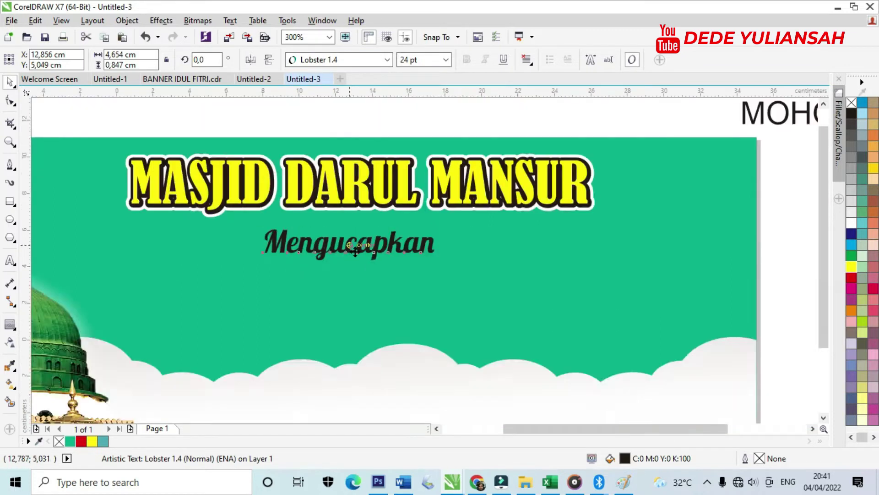
{"action": "scroll", "coordinate": [370, 253], "scroll_direction": "up", "scroll_amount": 5}
{"action": "left_click_drag", "start_coordinate": [368, 238], "coordinate": [396, 214]}
{"action": "left_click", "coordinate": [851, 223]}
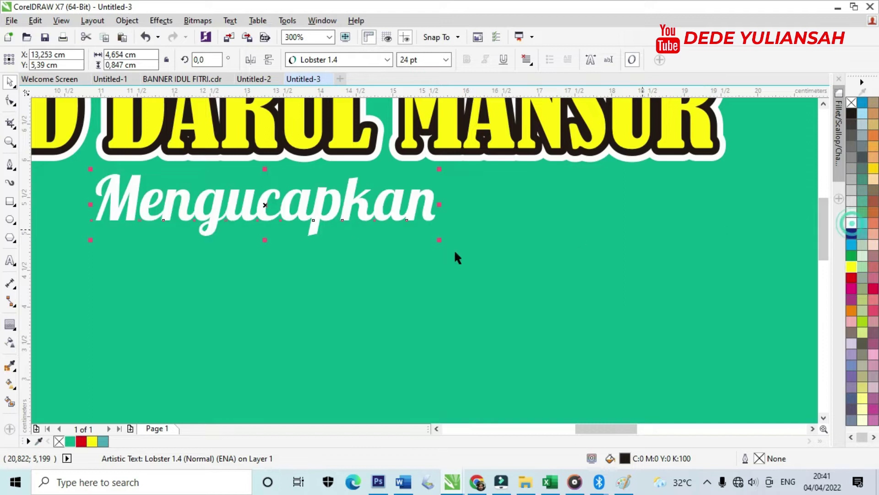
{"action": "scroll", "coordinate": [455, 253], "scroll_direction": "down", "scroll_amount": 5}
{"action": "scroll", "coordinate": [370, 265], "scroll_direction": "up", "scroll_amount": 5}
{"action": "left_click_drag", "start_coordinate": [385, 268], "coordinate": [358, 266]}
Move the "SELAMAT HARI RAYA" line onto the banner below "Mengucapkan" and set its font to Franklin Gothic Demi Cond
{"action": "scroll", "coordinate": [358, 265], "scroll_direction": "down", "scroll_amount": 5}
{"action": "left_click_drag", "start_coordinate": [478, 204], "coordinate": [353, 281]}
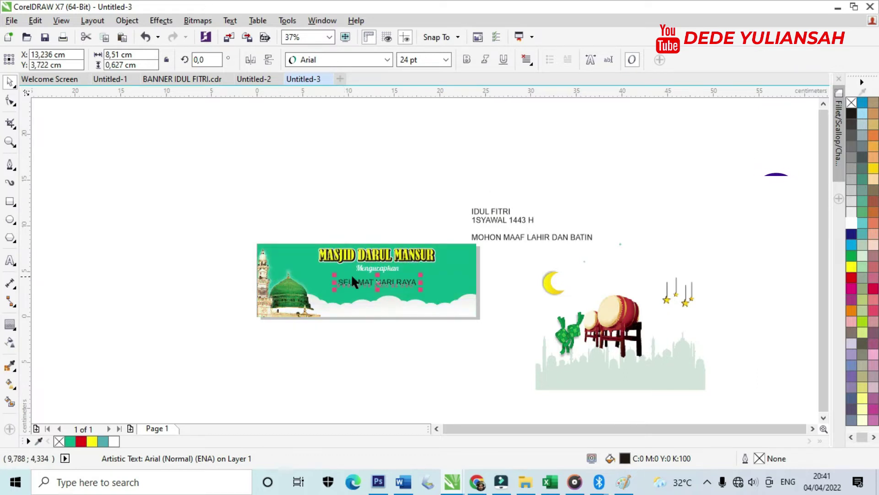
{"action": "scroll", "coordinate": [352, 275], "scroll_direction": "up", "scroll_amount": 3}
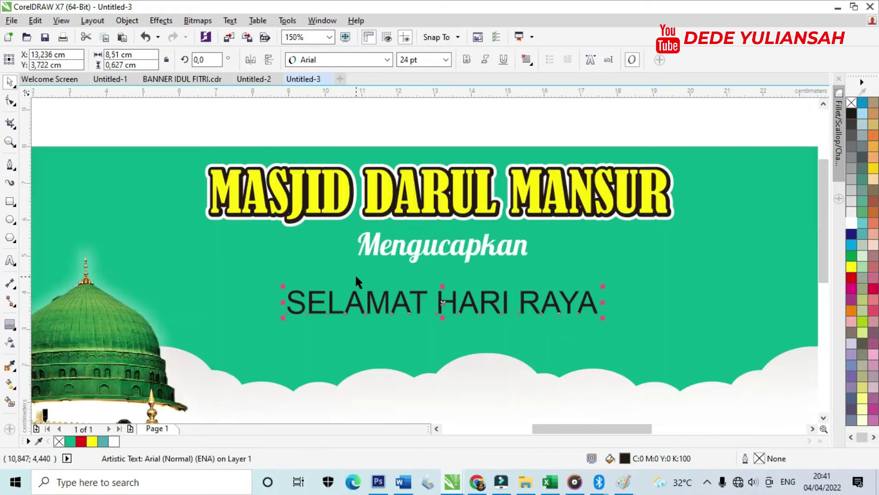
{"action": "left_click", "coordinate": [341, 60]}
{"action": "left_click", "coordinate": [341, 123]}
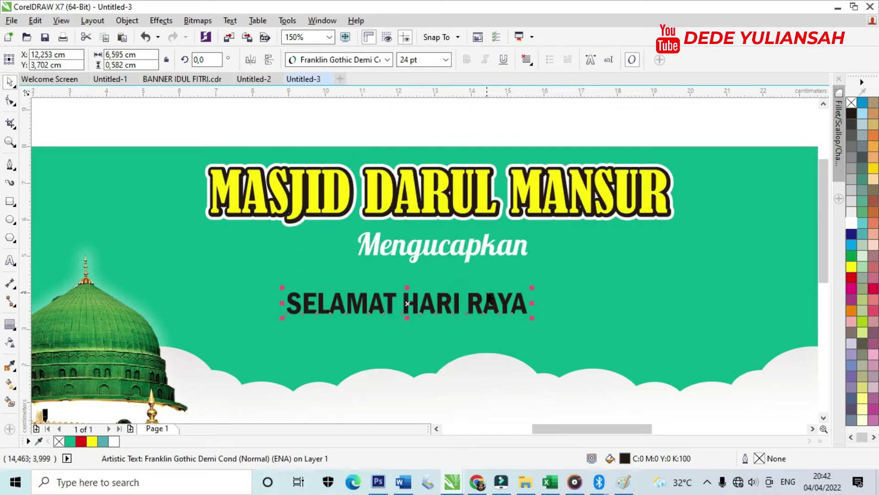
Raise "SELAMAT HARI RAYA" to just beneath "Mengucapkan" and centre it horizontally on the mosque name
{"action": "left_click_drag", "start_coordinate": [484, 292], "coordinate": [516, 267]}
{"action": "left_click", "coordinate": [466, 209], "text": "shift"}
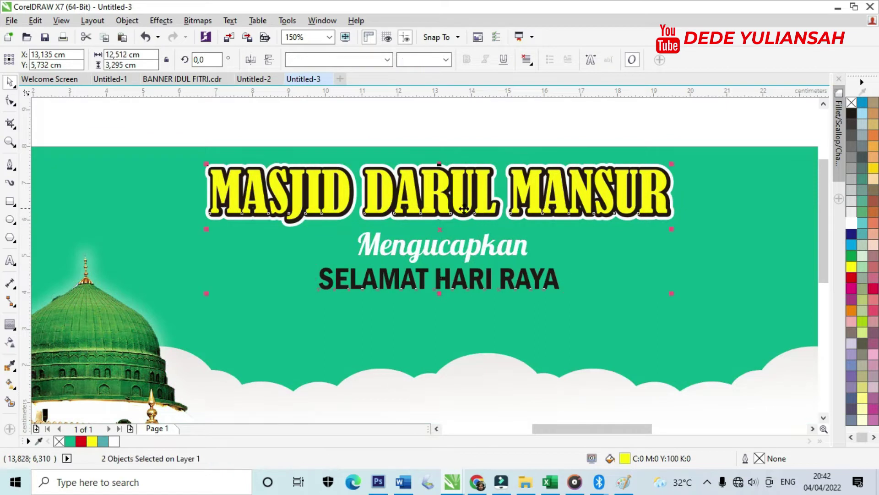
{"action": "left_click", "coordinate": [223, 266]}
Fill "SELAMAT HARI RAYA" with red and shrink it around its centre to about 19.766 pt
{"action": "left_click", "coordinate": [326, 281]}
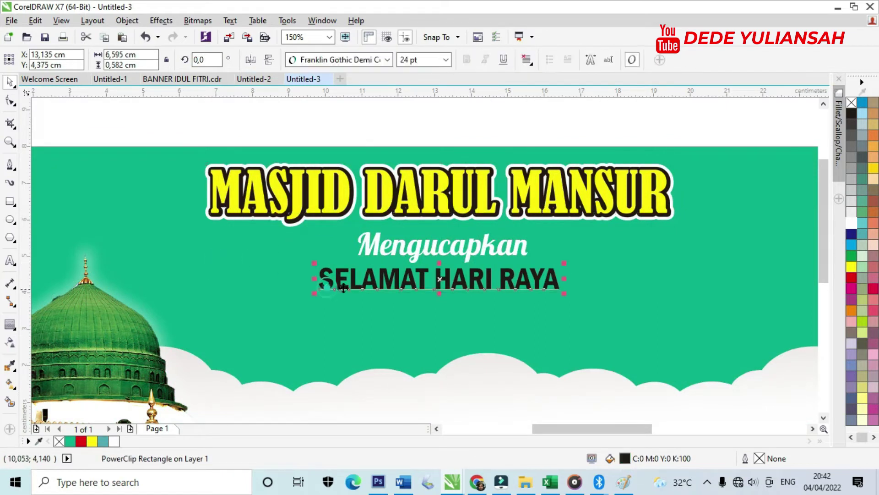
{"action": "left_click", "coordinate": [851, 278]}
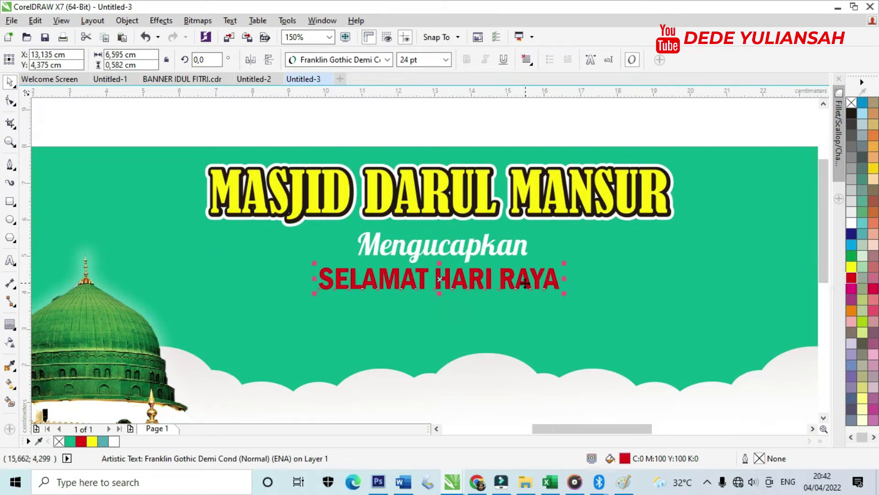
{"action": "scroll", "coordinate": [576, 289], "scroll_direction": "up", "scroll_amount": 4}
{"action": "left_click_drag", "start_coordinate": [612, 286], "coordinate": [589, 275]}
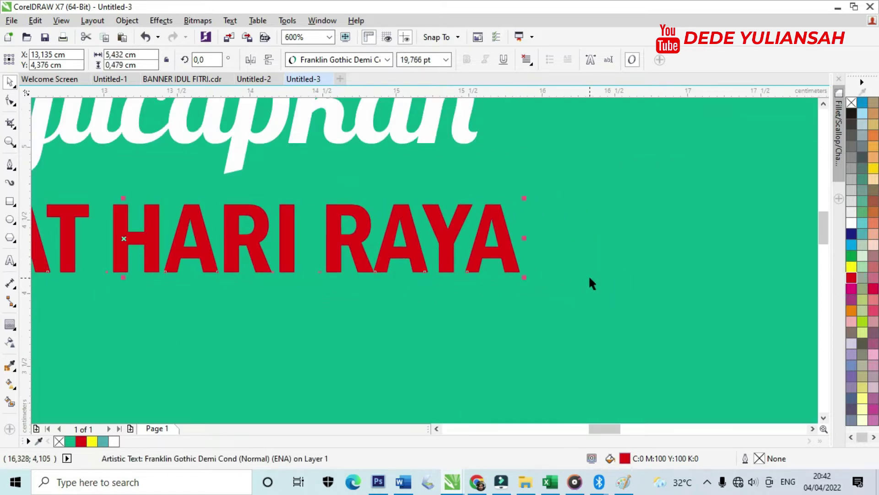
{"action": "scroll", "coordinate": [589, 274], "scroll_direction": "down", "scroll_amount": 6}
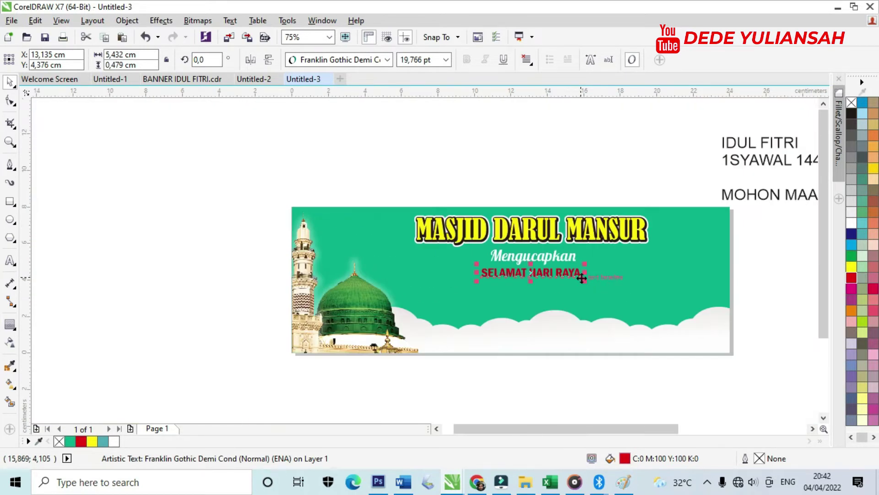
Undo the last shrink of "SELAMAT HARI RAYA" and reduce "Mengucapkan" to about 19.069 pt
{"action": "scroll", "coordinate": [582, 278], "scroll_direction": "up", "scroll_amount": 2}
{"action": "key", "text": "ctrl+z"}
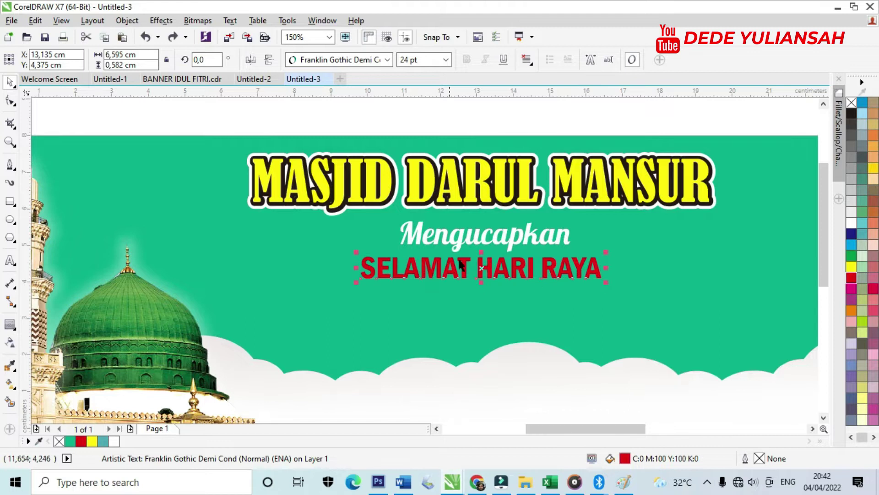
{"action": "left_click", "coordinate": [491, 243]}
{"action": "left_click", "coordinate": [536, 239]}
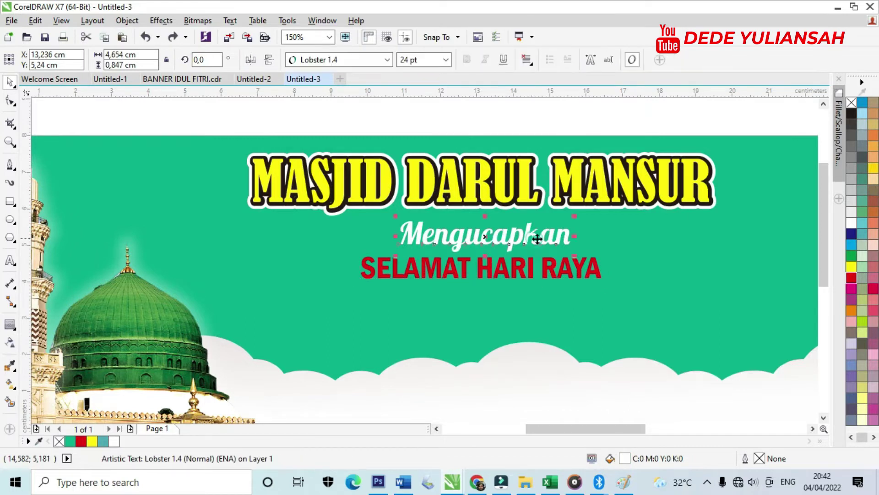
{"action": "scroll", "coordinate": [537, 238], "scroll_direction": "up", "scroll_amount": 4}
{"action": "left_click_drag", "start_coordinate": [580, 281], "coordinate": [571, 274]}
{"action": "scroll", "coordinate": [571, 274], "scroll_direction": "down", "scroll_amount": 2}
Give "SELAMAT HARI RAYA" a single white outside contour with an offset of about 0.049 cm
{"action": "left_click", "coordinate": [221, 311]}
{"action": "left_click", "coordinate": [10, 325]}
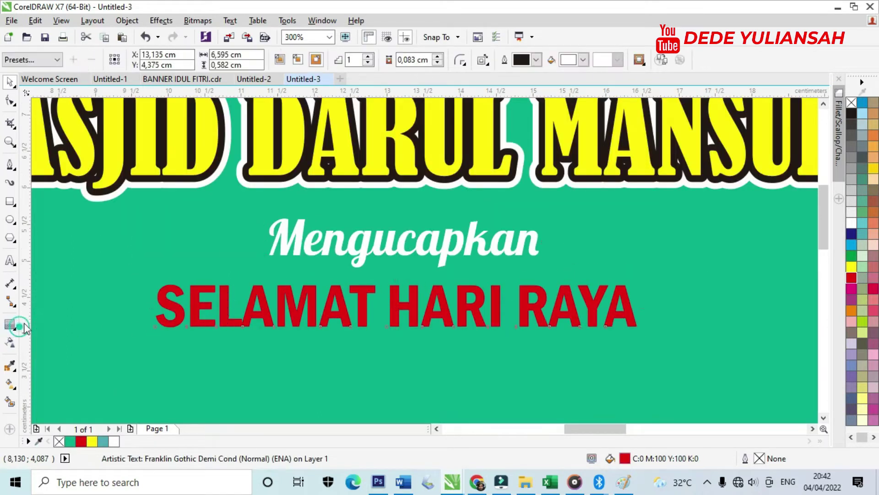
{"action": "left_click", "coordinate": [316, 59]}
{"action": "scroll", "coordinate": [357, 189], "scroll_direction": "down", "scroll_amount": 6}
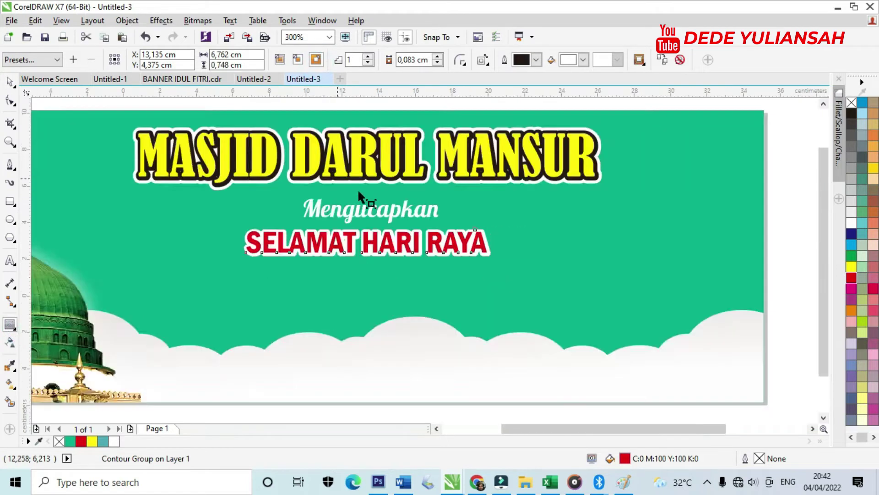
{"action": "scroll", "coordinate": [320, 199], "scroll_direction": "up", "scroll_amount": 8}
{"action": "scroll", "coordinate": [343, 258], "scroll_direction": "up", "scroll_amount": 4}
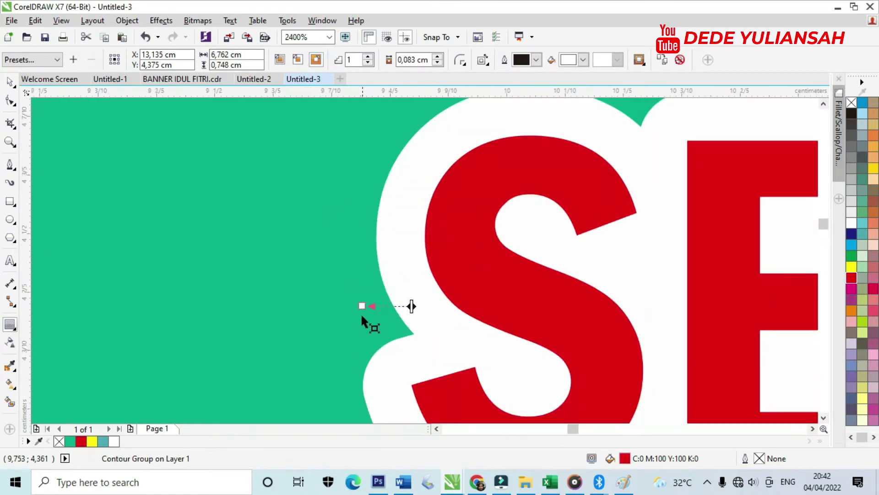
{"action": "left_click_drag", "start_coordinate": [411, 306], "coordinate": [382, 306]}
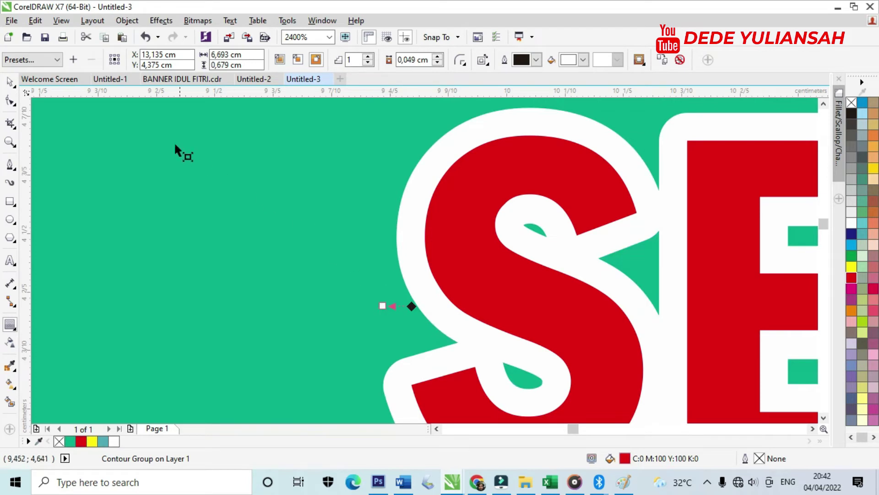
{"action": "left_click", "coordinate": [9, 82]}
Move the "IDUL FITRI" text onto the banner, beneath "SELAMAT HARI RAYA"
{"action": "scroll", "coordinate": [167, 160], "scroll_direction": "down", "scroll_amount": 6}
{"action": "scroll", "coordinate": [277, 223], "scroll_direction": "down", "scroll_amount": 4}
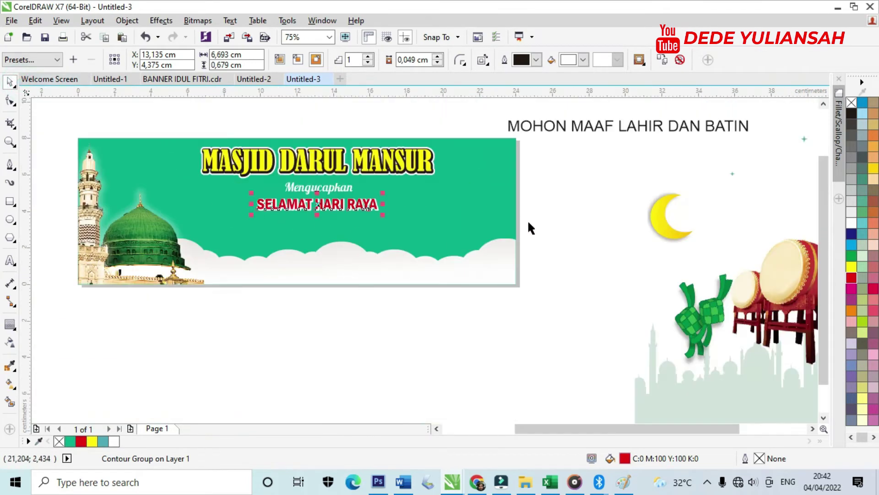
{"action": "left_click", "coordinate": [600, 129]}
{"action": "scroll", "coordinate": [587, 154], "scroll_direction": "down", "scroll_amount": 4}
{"action": "scroll", "coordinate": [557, 145], "scroll_direction": "up", "scroll_amount": 4}
{"action": "left_click_drag", "start_coordinate": [529, 151], "coordinate": [308, 301]}
{"action": "scroll", "coordinate": [286, 316], "scroll_direction": "up", "scroll_amount": 4}
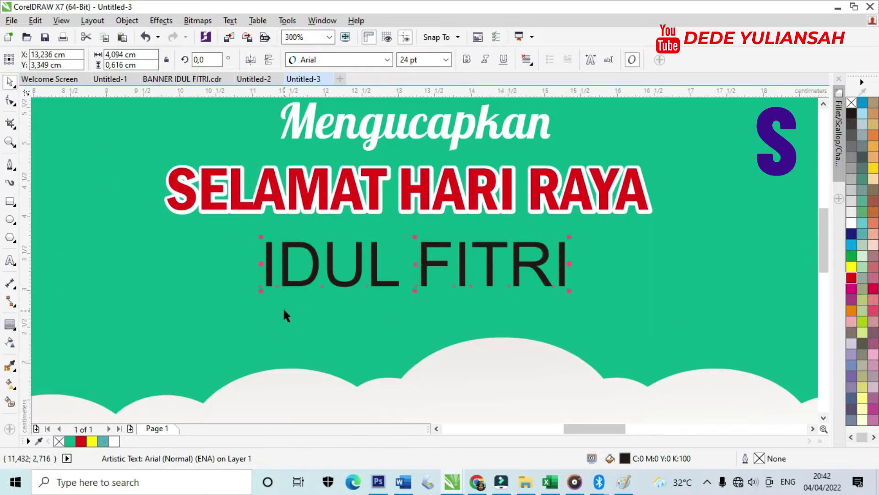
Set "IDUL FITRI" in Impact, enlarge it to about 64.191 pt and centre it beneath "SELAMAT HARI RAYA"
{"action": "left_click", "coordinate": [387, 59]}
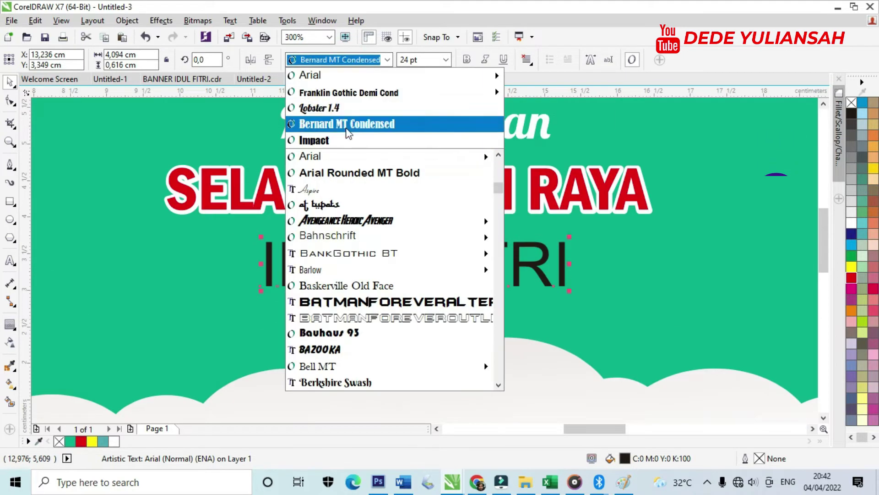
{"action": "left_click", "coordinate": [337, 141]}
{"action": "scroll", "coordinate": [337, 141], "scroll_direction": "down", "scroll_amount": 2}
{"action": "left_click_drag", "start_coordinate": [428, 236], "coordinate": [525, 265]}
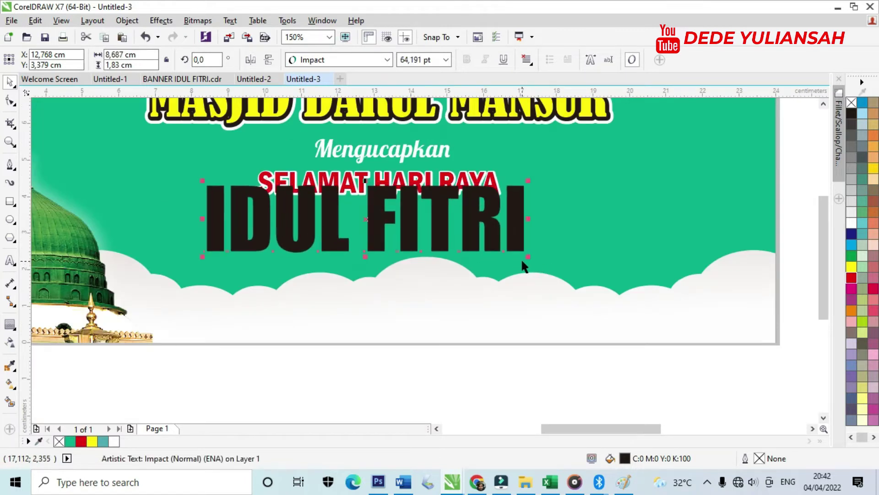
{"action": "left_click_drag", "start_coordinate": [327, 213], "coordinate": [340, 230]}
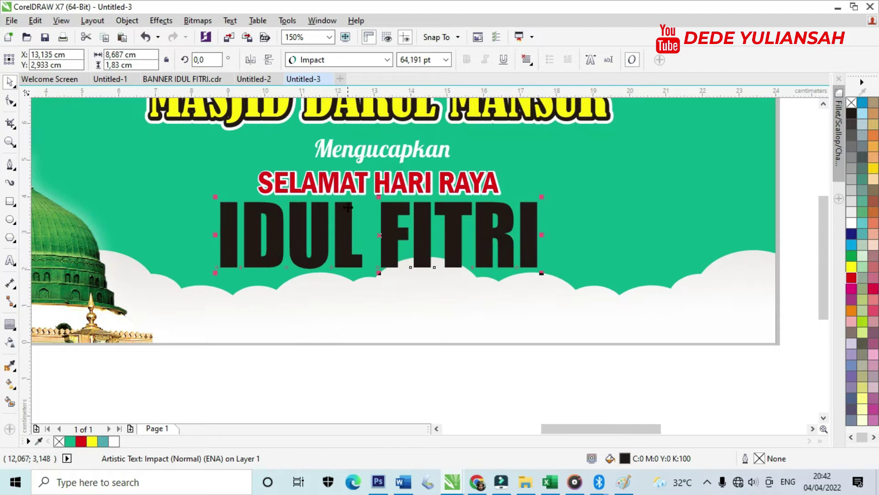
{"action": "left_click", "coordinate": [377, 190], "text": "shift"}
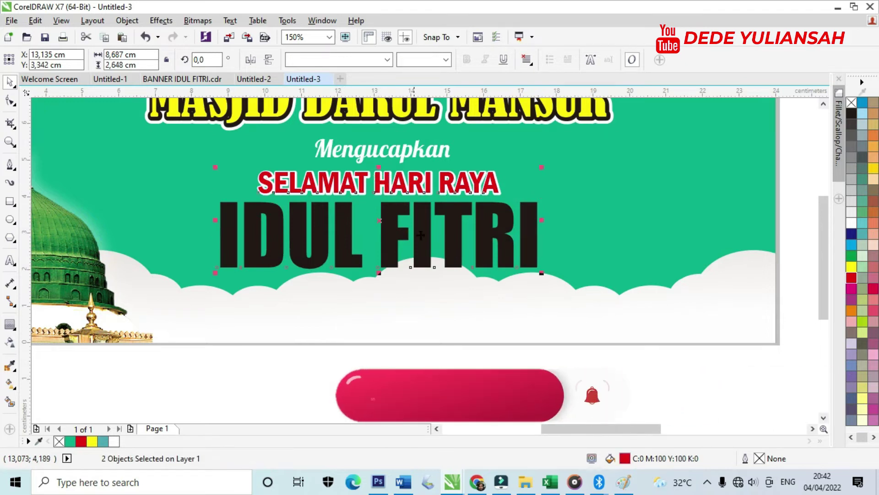
{"action": "scroll", "coordinate": [468, 314], "scroll_direction": "down", "scroll_amount": 5}
{"action": "left_click", "coordinate": [484, 350]}
Raise "SELAMAT HARI RAYA" and "Mengucapkan" slightly towards the mosque name
{"action": "scroll", "coordinate": [436, 251], "scroll_direction": "up", "scroll_amount": 10}
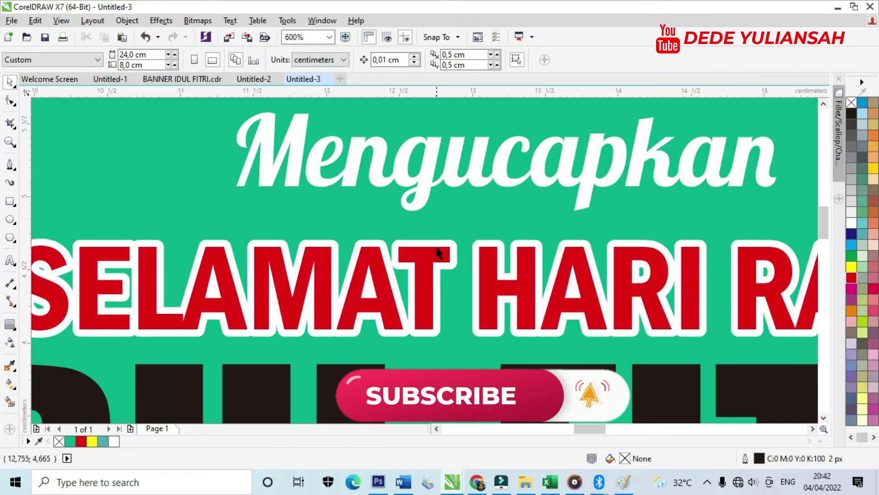
{"action": "left_click", "coordinate": [435, 251]}
{"action": "scroll", "coordinate": [435, 251], "scroll_direction": "down", "scroll_amount": 5}
{"action": "left_click_drag", "start_coordinate": [436, 251], "coordinate": [435, 251]}
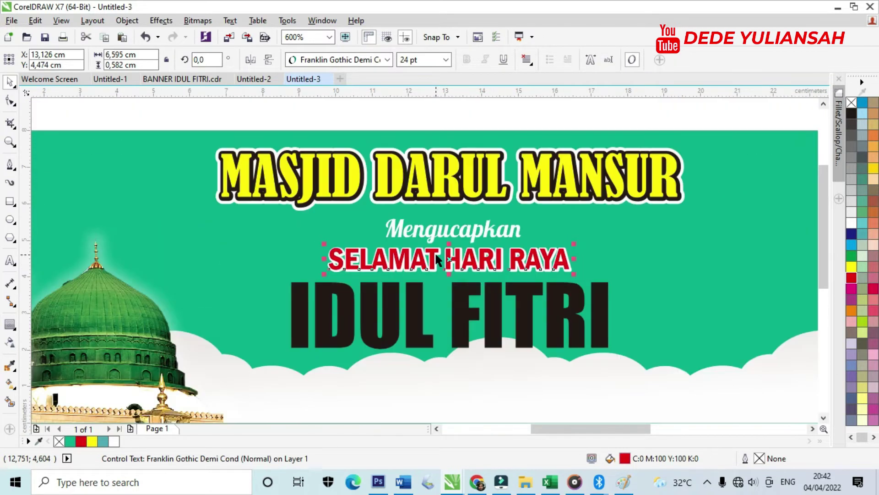
{"action": "scroll", "coordinate": [438, 227], "scroll_direction": "up", "scroll_amount": 3}
{"action": "left_click", "coordinate": [431, 228]}
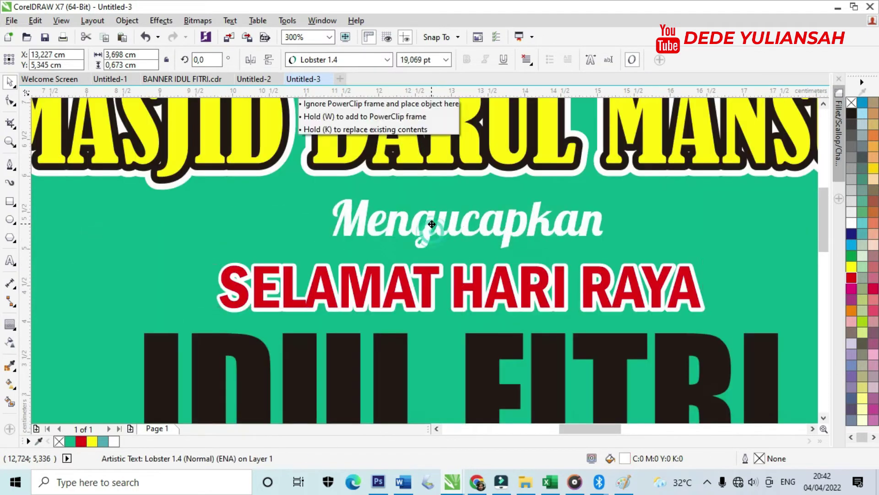
{"action": "scroll", "coordinate": [432, 223], "scroll_direction": "down", "scroll_amount": 4}
{"action": "left_click", "coordinate": [423, 351]}
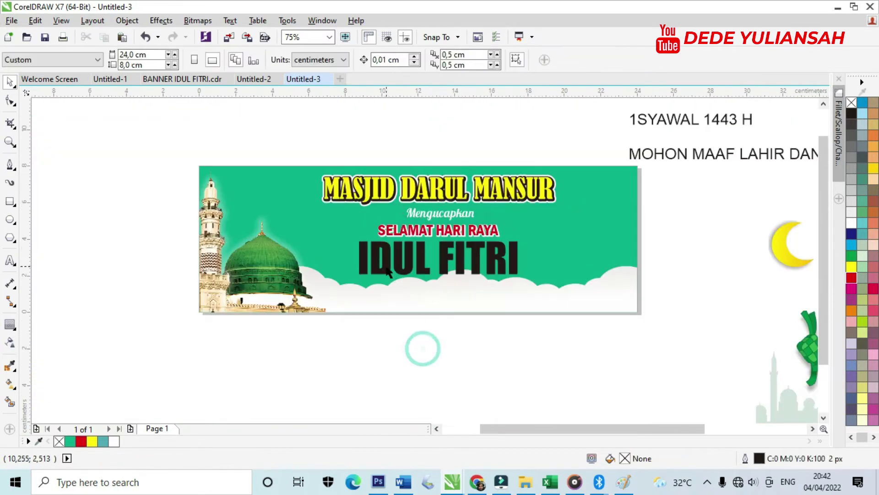
Fill "IDUL FITRI" with red and add a single white outside contour with an offset of about 0.14 cm
{"action": "scroll", "coordinate": [385, 268], "scroll_direction": "up", "scroll_amount": 2}
{"action": "left_click", "coordinate": [383, 273]}
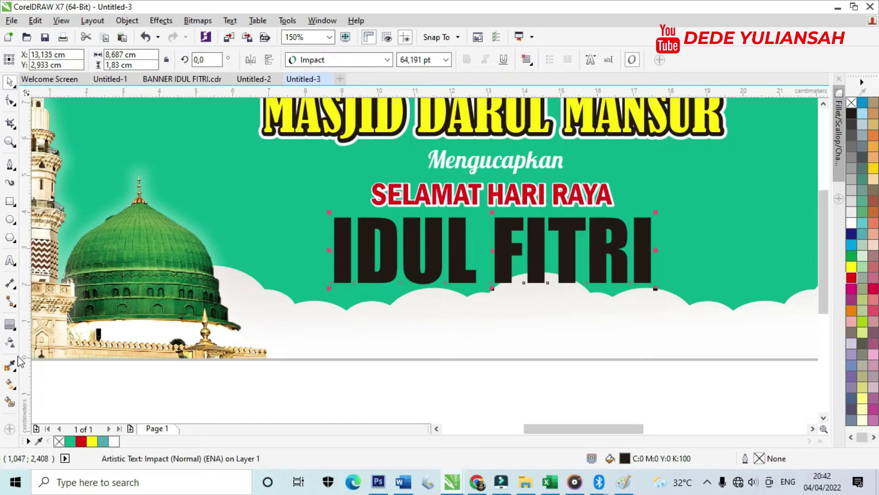
{"action": "left_click", "coordinate": [11, 324]}
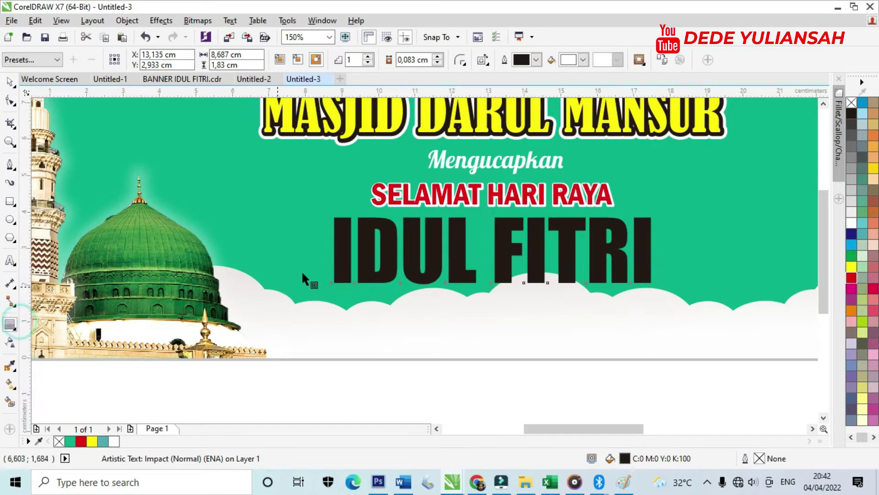
{"action": "left_click", "coordinate": [852, 278]}
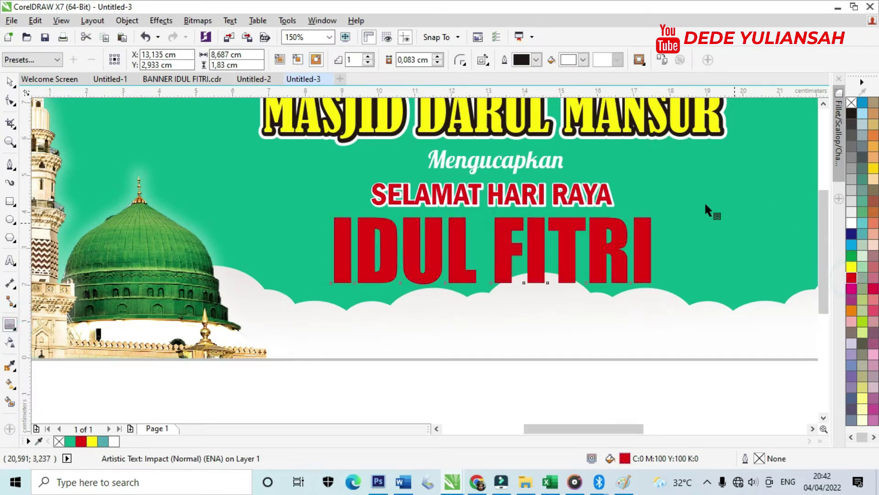
{"action": "left_click", "coordinate": [316, 60]}
{"action": "scroll", "coordinate": [314, 220], "scroll_direction": "up", "scroll_amount": 5}
{"action": "left_click_drag", "start_coordinate": [274, 185], "coordinate": [257, 184]}
{"action": "scroll", "coordinate": [274, 188], "scroll_direction": "down", "scroll_amount": 5}
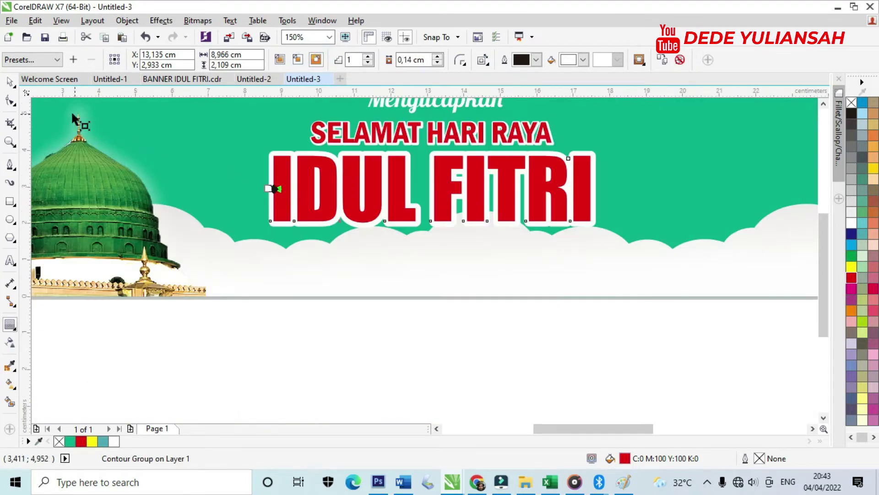
{"action": "left_click", "coordinate": [13, 82]}
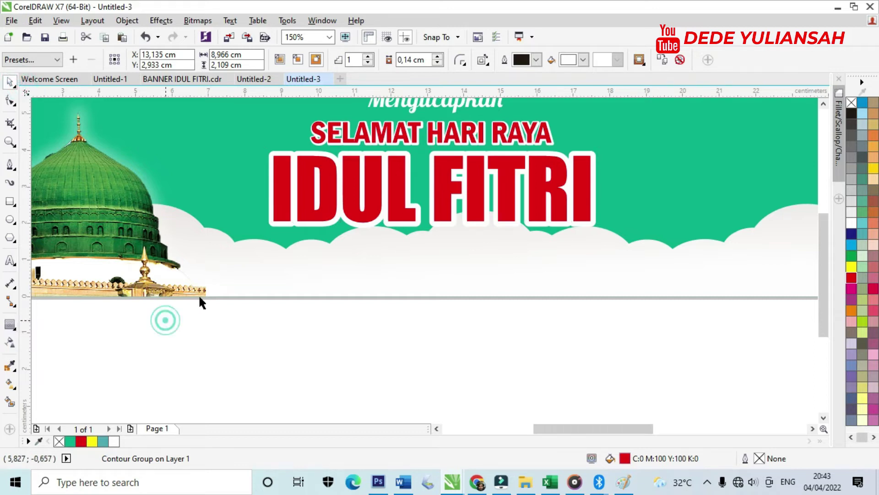
Break the contour group of "IDUL FITRI" apart into separate text and outline objects
{"action": "scroll", "coordinate": [289, 149], "scroll_direction": "up", "scroll_amount": 4}
{"action": "scroll", "coordinate": [284, 173], "scroll_direction": "up", "scroll_amount": 2}
{"action": "right_click", "coordinate": [284, 174]}
{"action": "left_click", "coordinate": [327, 194]}
{"action": "scroll", "coordinate": [330, 201], "scroll_direction": "down", "scroll_amount": 5}
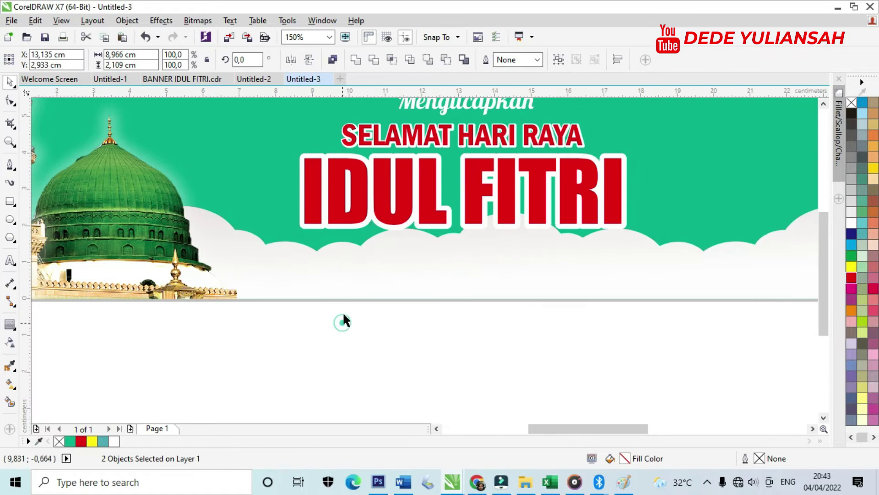
Duplicate the white outline of "IDUL FITRI" with a down-right offset and fill the copy with black
{"action": "scroll", "coordinate": [307, 228], "scroll_direction": "up", "scroll_amount": 4}
{"action": "left_click_drag", "start_coordinate": [316, 242], "coordinate": [406, 286]}
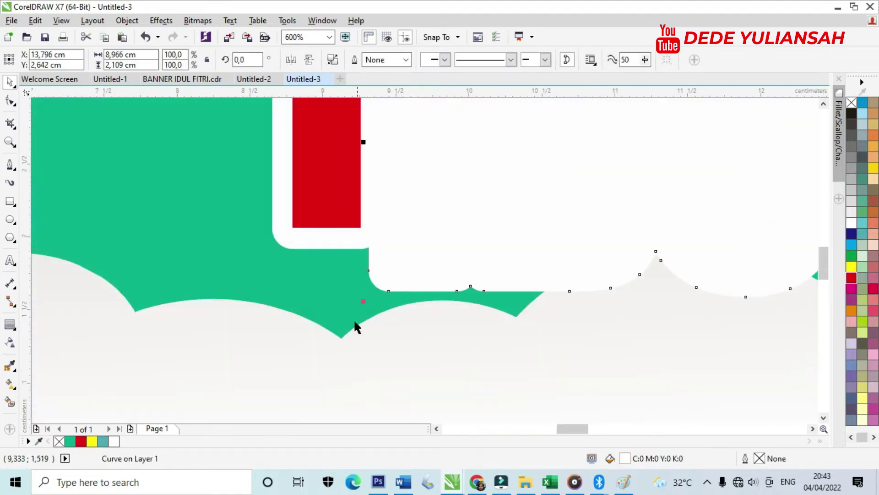
{"action": "left_click", "coordinate": [853, 118]}
Bring the red "IDUL FITRI" text and its white outline to the front and place the black copy slightly below as a shadow
{"action": "left_click", "coordinate": [308, 212], "text": "shift"}
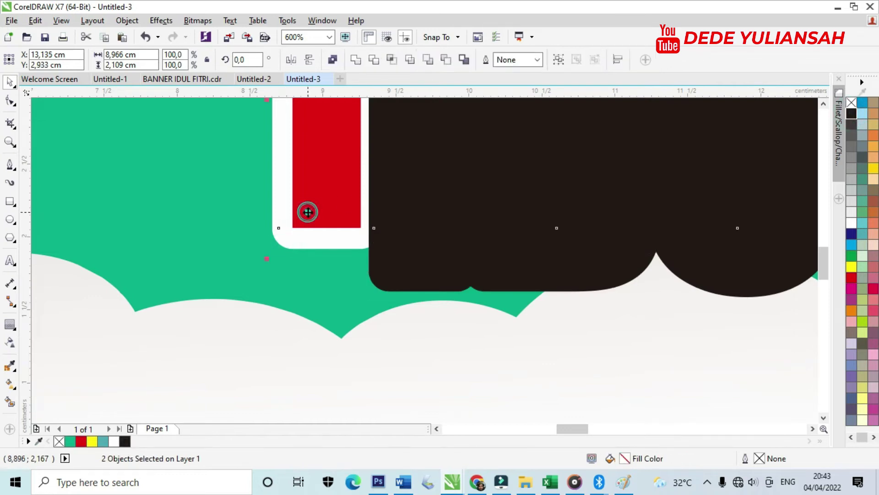
{"action": "right_click", "coordinate": [307, 212]}
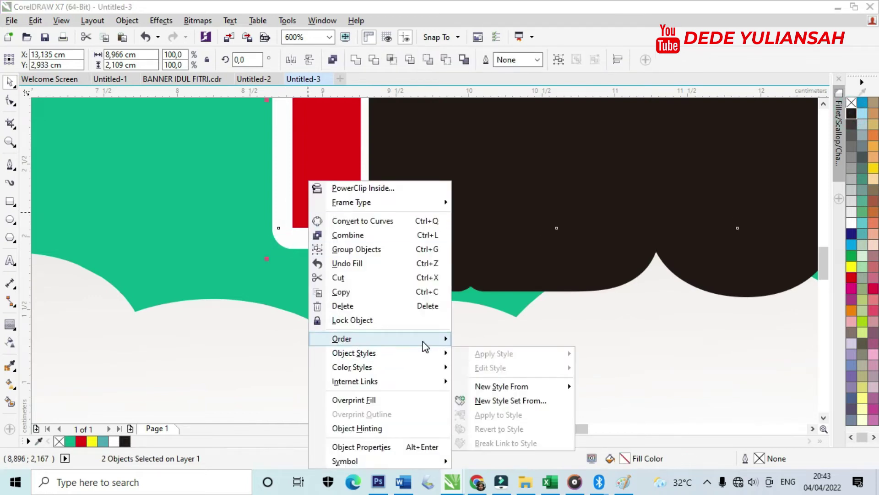
{"action": "left_click", "coordinate": [497, 339]}
{"action": "left_click_drag", "start_coordinate": [456, 268], "coordinate": [359, 264]}
{"action": "scroll", "coordinate": [359, 264], "scroll_direction": "down", "scroll_amount": 5}
{"action": "left_click", "coordinate": [416, 356]}
Move "1SYAWAL 1443 H" onto the banner beneath "IDUL FITRI" and shrink it to about 15.119 pt
{"action": "scroll", "coordinate": [419, 316], "scroll_direction": "down", "scroll_amount": 3}
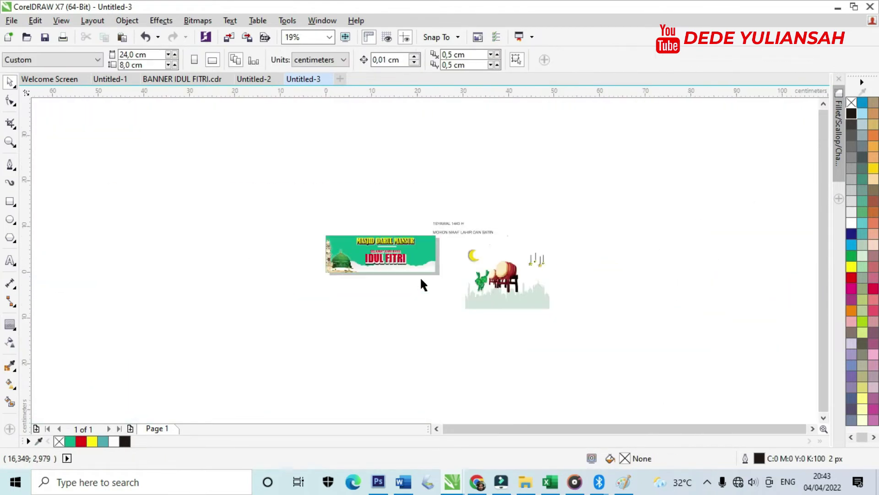
{"action": "scroll", "coordinate": [439, 225], "scroll_direction": "up", "scroll_amount": 4}
{"action": "left_click_drag", "start_coordinate": [445, 205], "coordinate": [272, 367]}
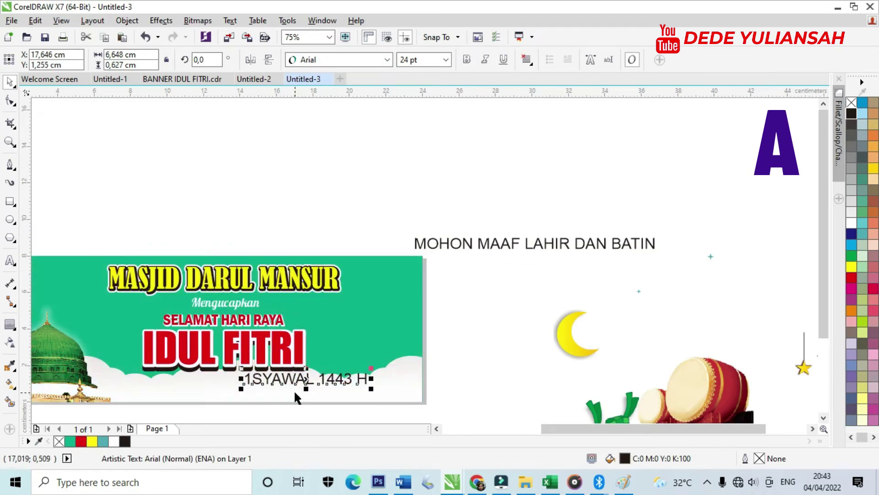
{"action": "scroll", "coordinate": [296, 396], "scroll_direction": "up", "scroll_amount": 4}
{"action": "left_click_drag", "start_coordinate": [684, 352], "coordinate": [504, 343]}
{"action": "scroll", "coordinate": [506, 343], "scroll_direction": "down", "scroll_amount": 4}
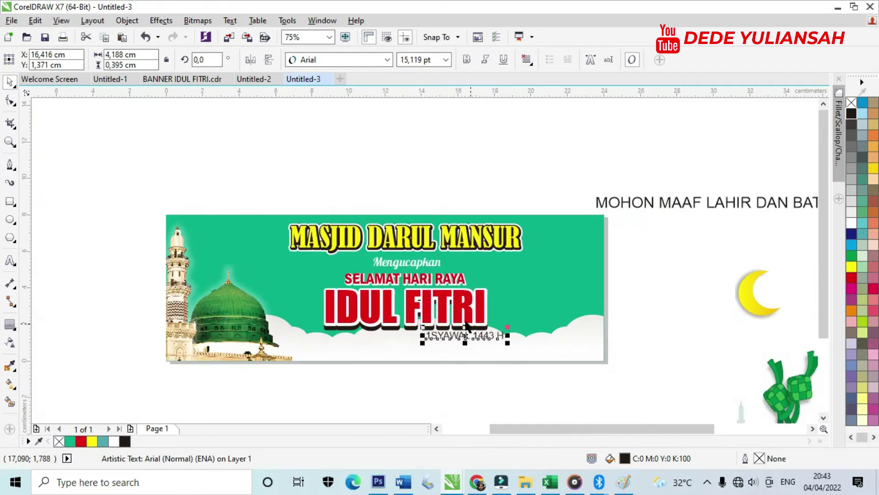
Nudge "Mengucapkan" up towards the mosque name and shrink it slightly further
{"action": "scroll", "coordinate": [390, 246], "scroll_direction": "up", "scroll_amount": 1}
{"action": "scroll", "coordinate": [383, 233], "scroll_direction": "down", "scroll_amount": 1}
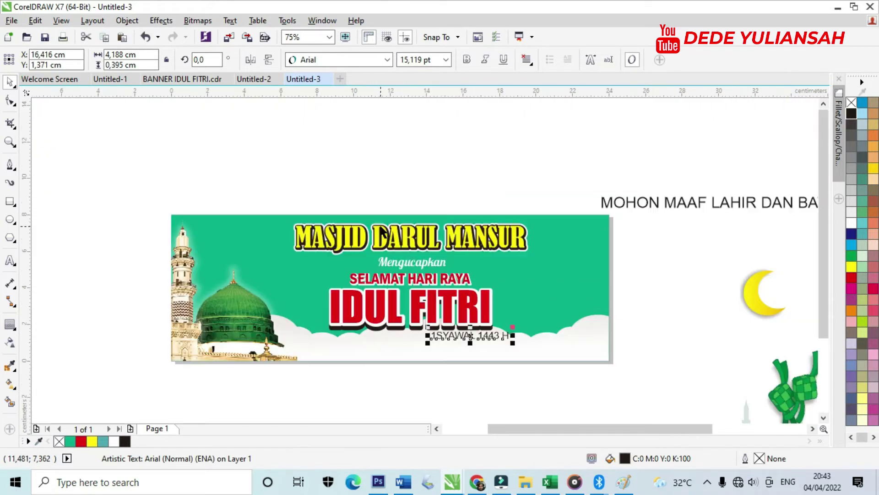
{"action": "left_click", "coordinate": [72, 259]}
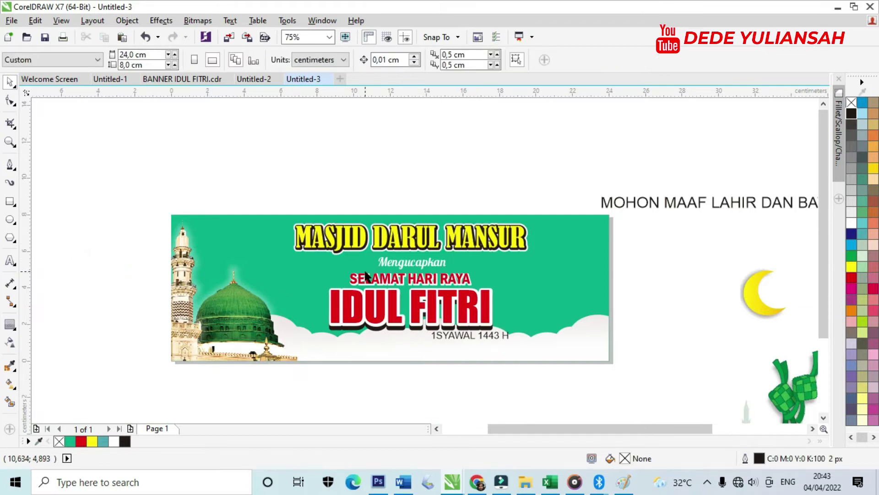
{"action": "scroll", "coordinate": [431, 233], "scroll_direction": "up", "scroll_amount": 4}
{"action": "scroll", "coordinate": [445, 214], "scroll_direction": "down", "scroll_amount": 2}
{"action": "scroll", "coordinate": [512, 210], "scroll_direction": "up", "scroll_amount": 4}
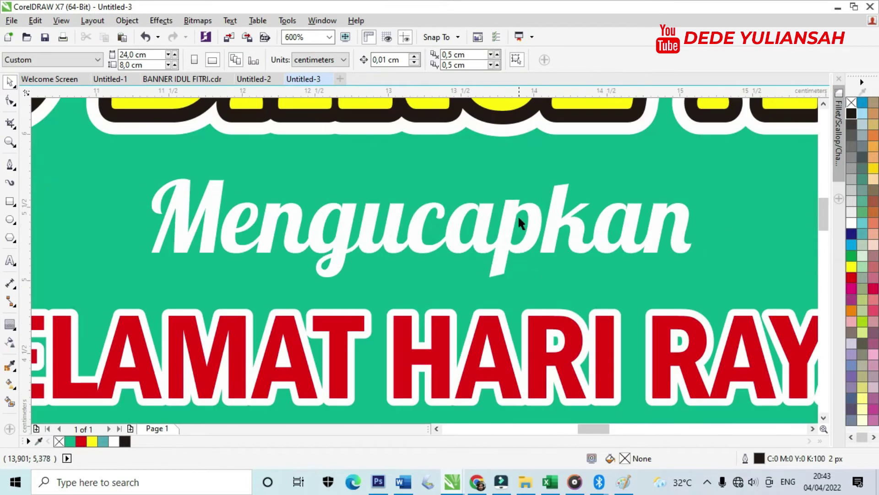
{"action": "left_click_drag", "start_coordinate": [512, 206], "coordinate": [510, 199]}
{"action": "left_click_drag", "start_coordinate": [695, 274], "coordinate": [673, 265]}
{"action": "scroll", "coordinate": [674, 266], "scroll_direction": "down", "scroll_amount": 6}
Raise "SELAMAT HARI RAYA", "IDUL FITRI" with its shadow and the date line together towards "Mengucapkan"
{"action": "left_click_drag", "start_coordinate": [711, 294], "coordinate": [375, 219]}
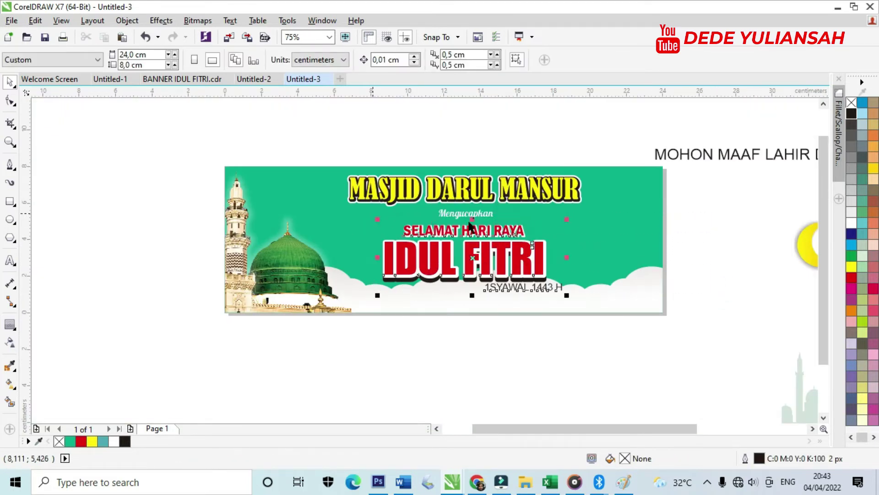
{"action": "scroll", "coordinate": [470, 226], "scroll_direction": "up", "scroll_amount": 4}
{"action": "left_click", "coordinate": [487, 234]}
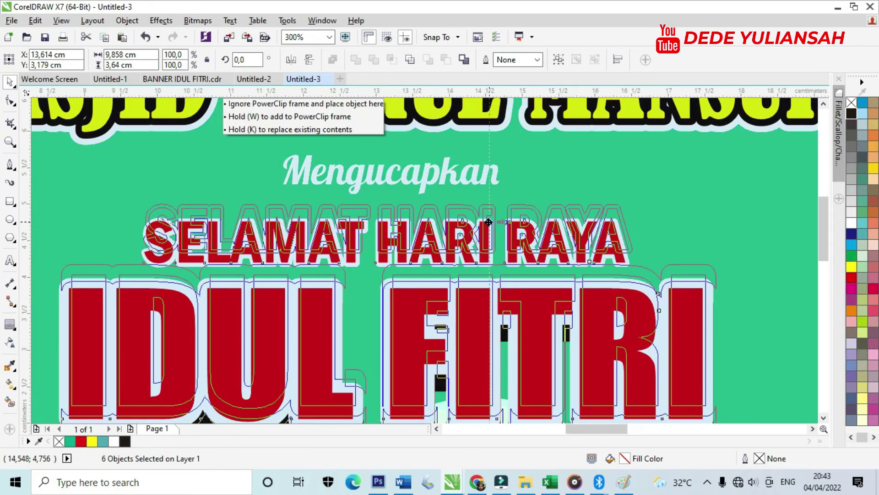
{"action": "scroll", "coordinate": [486, 233], "scroll_direction": "down", "scroll_amount": 4}
{"action": "left_click", "coordinate": [705, 304]}
Move "1SYAWAL 1443 H" left beneath "IDUL FITRI" and set its font to Impact
{"action": "scroll", "coordinate": [519, 287], "scroll_direction": "up", "scroll_amount": 4}
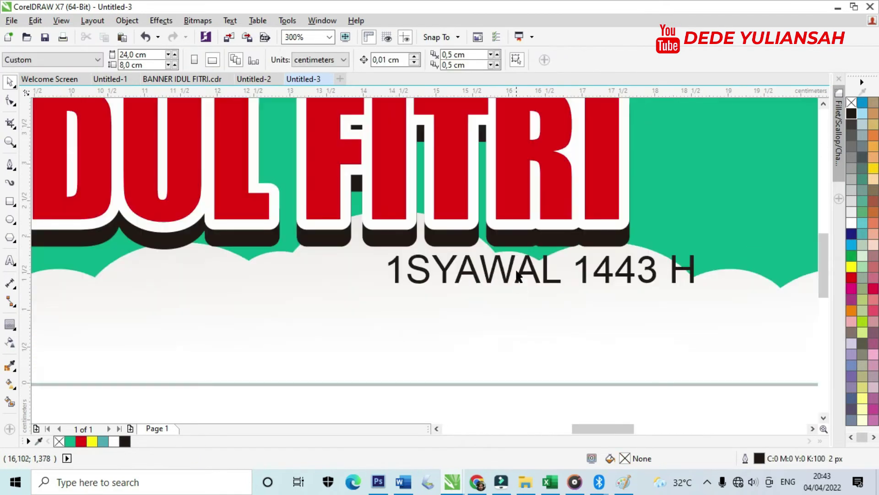
{"action": "left_click_drag", "start_coordinate": [516, 280], "coordinate": [440, 278]}
{"action": "left_click", "coordinate": [320, 59]}
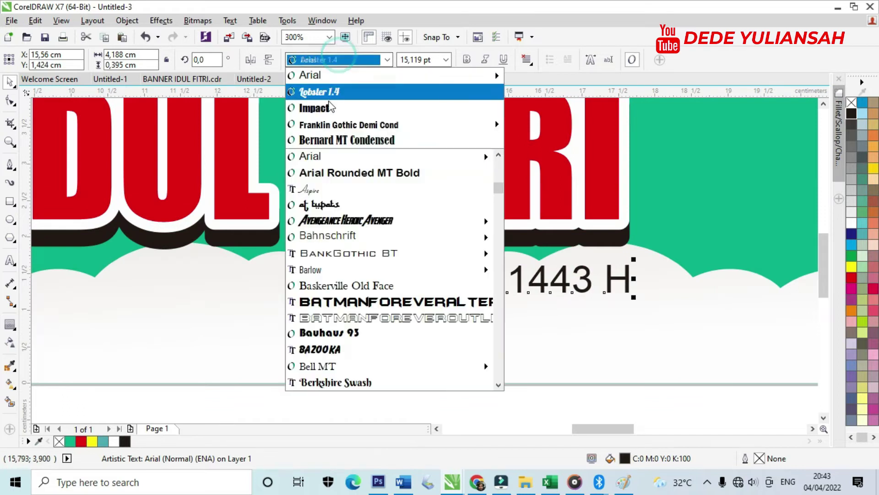
{"action": "left_click", "coordinate": [325, 110]}
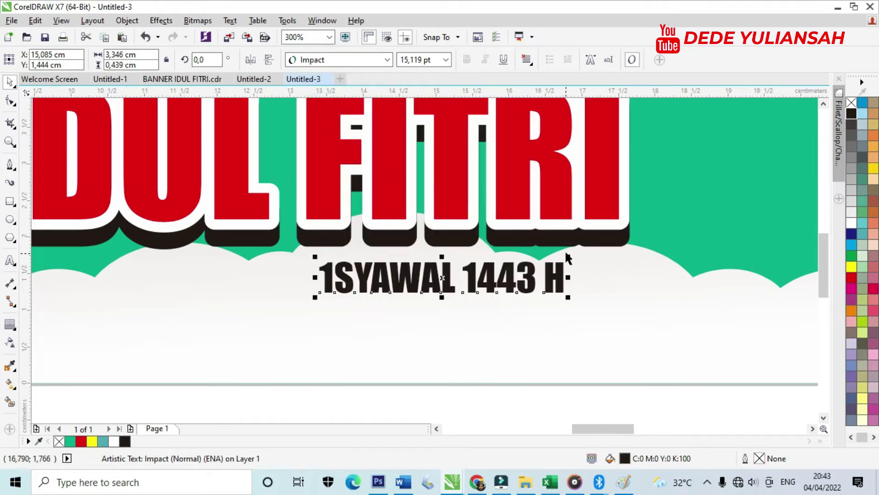
Enlarge "1SYAWAL 1443 H" until it ends near the right edge of "IDUL FITRI", lower it slightly and fill it dark blue
{"action": "left_click_drag", "start_coordinate": [567, 256], "coordinate": [619, 239]}
{"action": "left_click_drag", "start_coordinate": [555, 278], "coordinate": [555, 289]}
{"action": "left_click", "coordinate": [851, 234]}
{"action": "scroll", "coordinate": [440, 302], "scroll_direction": "down", "scroll_amount": 5}
{"action": "key", "text": "Escape"}
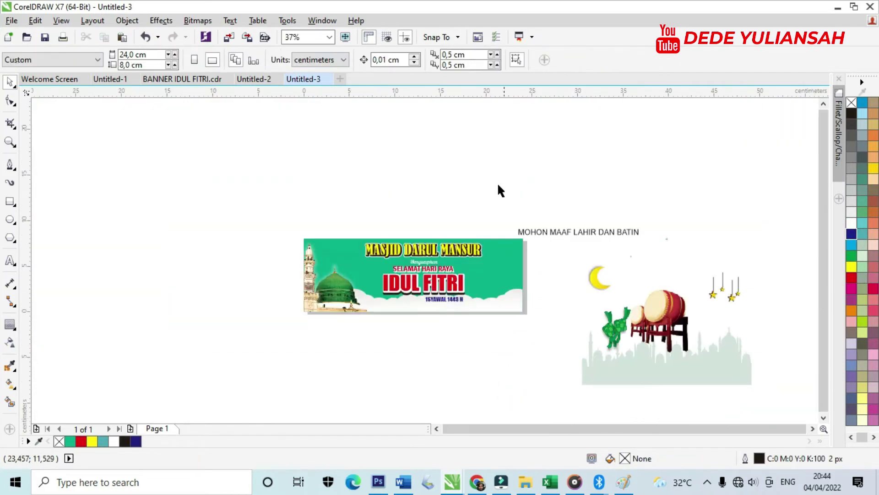
Draw a rectangle about 18.2 × 1.06 cm along the banner's lower edge and fill it with the banner's green (C76 M0 Y57 K0)
{"action": "scroll", "coordinate": [541, 255], "scroll_direction": "up", "scroll_amount": 2}
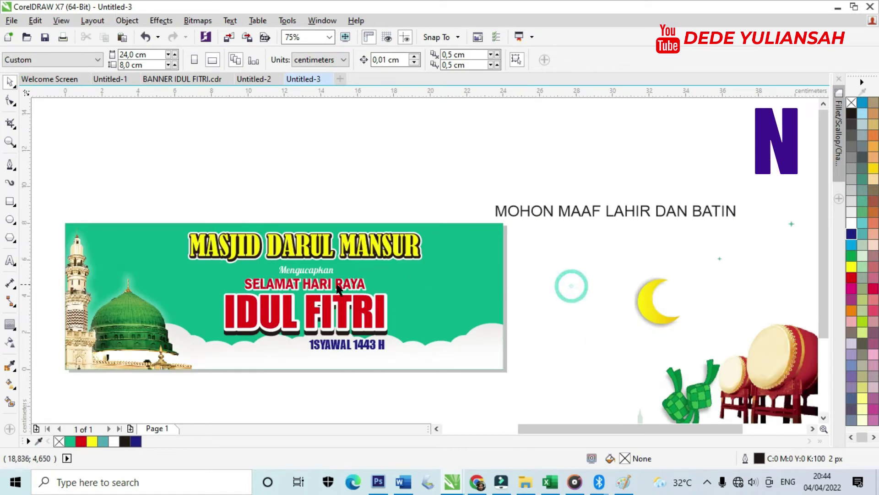
{"action": "scroll", "coordinate": [397, 279], "scroll_direction": "down", "scroll_amount": 2}
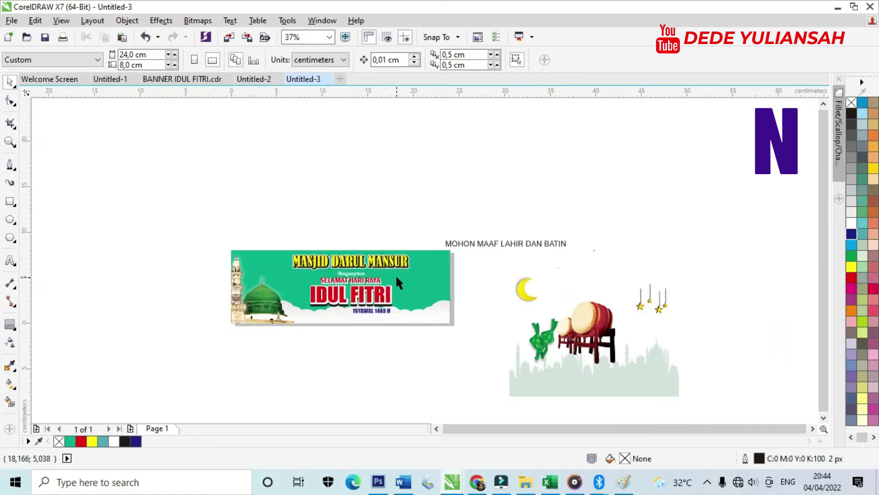
{"action": "left_click", "coordinate": [10, 202]}
{"action": "scroll", "coordinate": [282, 320], "scroll_direction": "up", "scroll_amount": 4}
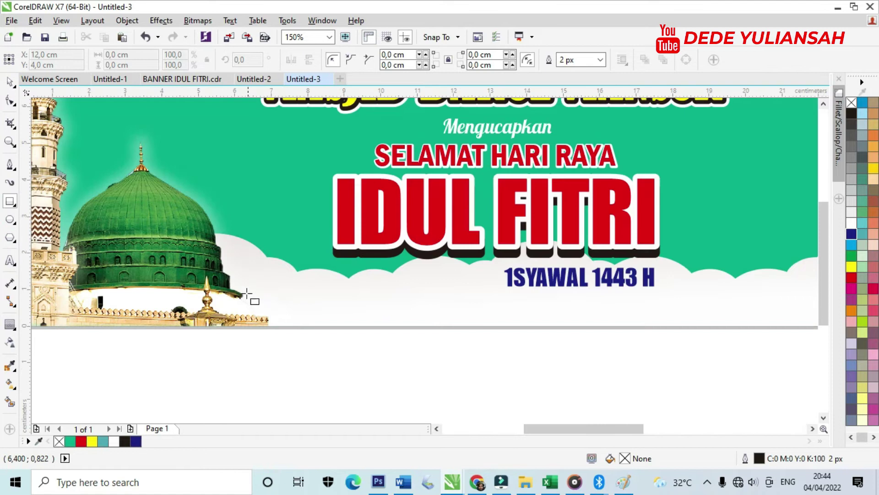
{"action": "left_click_drag", "start_coordinate": [227, 288], "coordinate": [739, 327]}
{"action": "scroll", "coordinate": [739, 328], "scroll_direction": "down", "scroll_amount": 2}
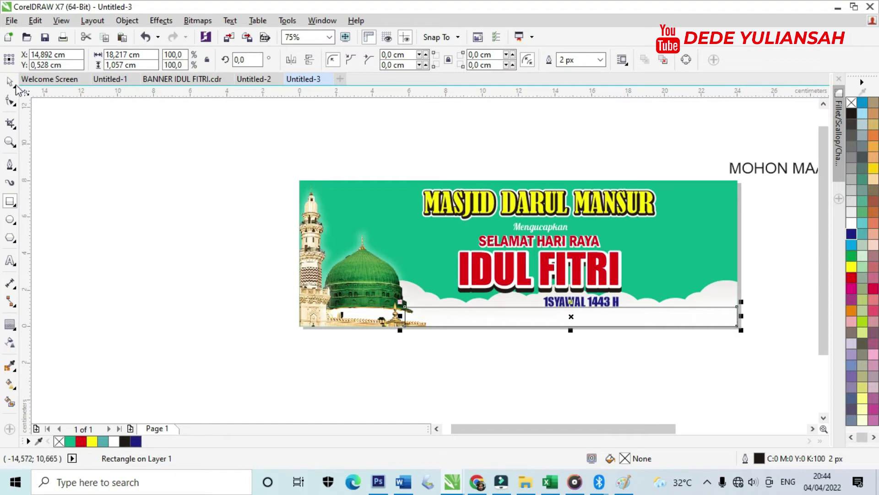
{"action": "left_click", "coordinate": [69, 441]}
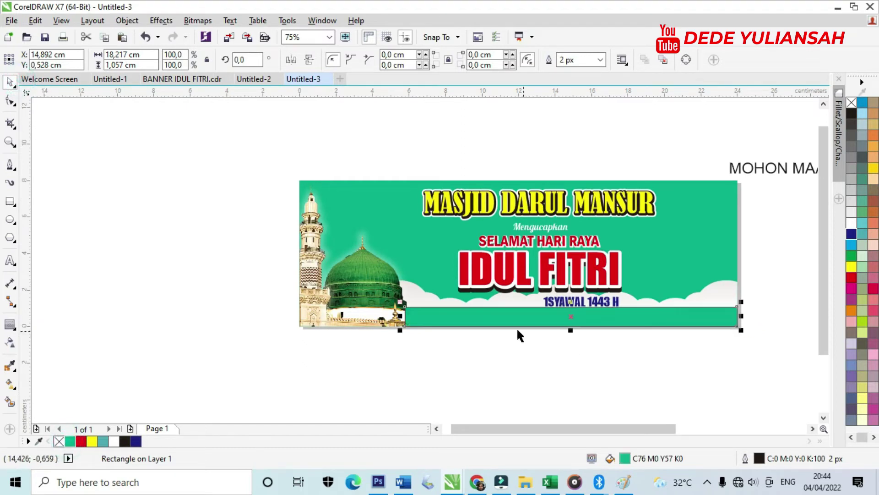
PowerClip the green strip inside the banner rectangle
{"action": "scroll", "coordinate": [425, 322], "scroll_direction": "up", "scroll_amount": 2}
{"action": "scroll", "coordinate": [422, 320], "scroll_direction": "up", "scroll_amount": 2}
{"action": "right_click", "coordinate": [422, 313]}
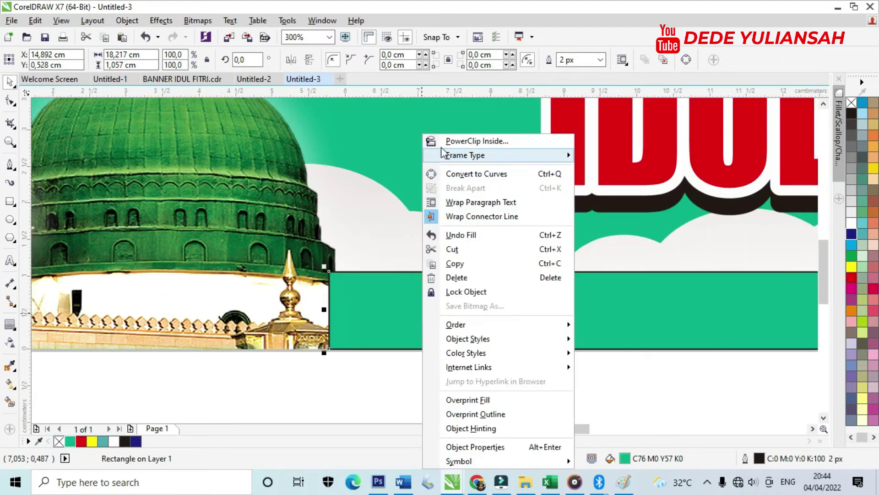
{"action": "left_click", "coordinate": [451, 140]}
{"action": "left_click", "coordinate": [425, 243]}
{"action": "scroll", "coordinate": [387, 316], "scroll_direction": "down", "scroll_amount": 4}
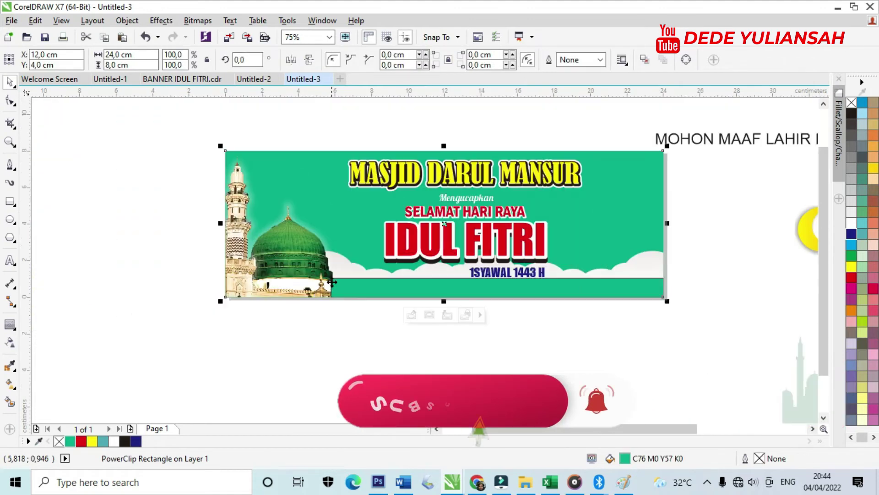
Open the banner's PowerClip contents for editing and bring the mosque picture to the front of the layer, over the green strip
{"action": "left_click", "coordinate": [389, 321]}
{"action": "left_click", "coordinate": [406, 290]}
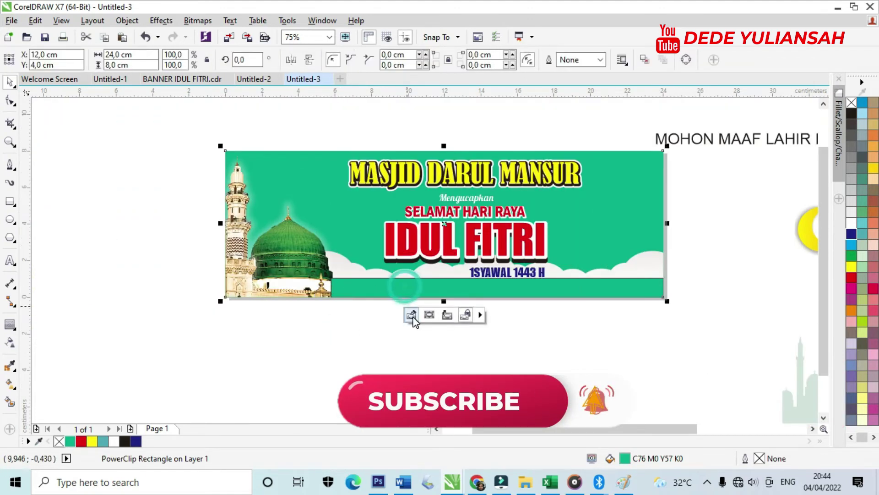
{"action": "left_click", "coordinate": [412, 315]}
{"action": "scroll", "coordinate": [333, 295], "scroll_direction": "up", "scroll_amount": 4}
{"action": "left_click", "coordinate": [297, 282]}
{"action": "right_click", "coordinate": [296, 281]}
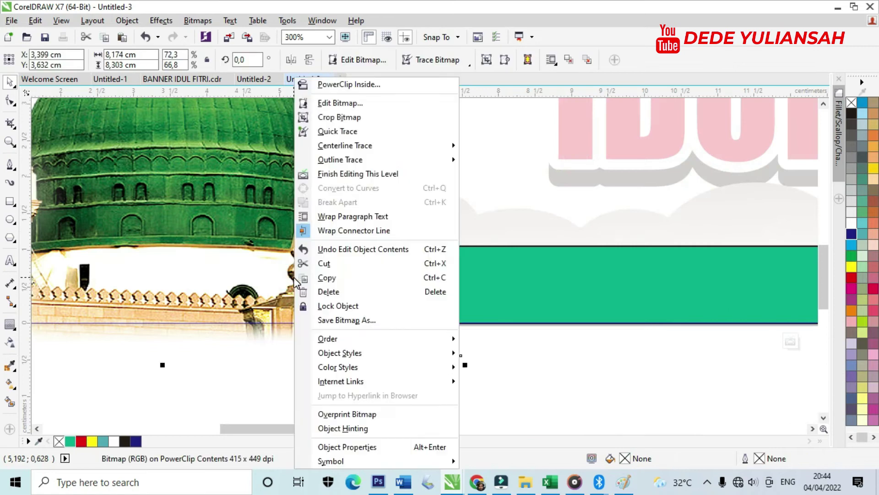
{"action": "mouse_move", "coordinate": [348, 340]}
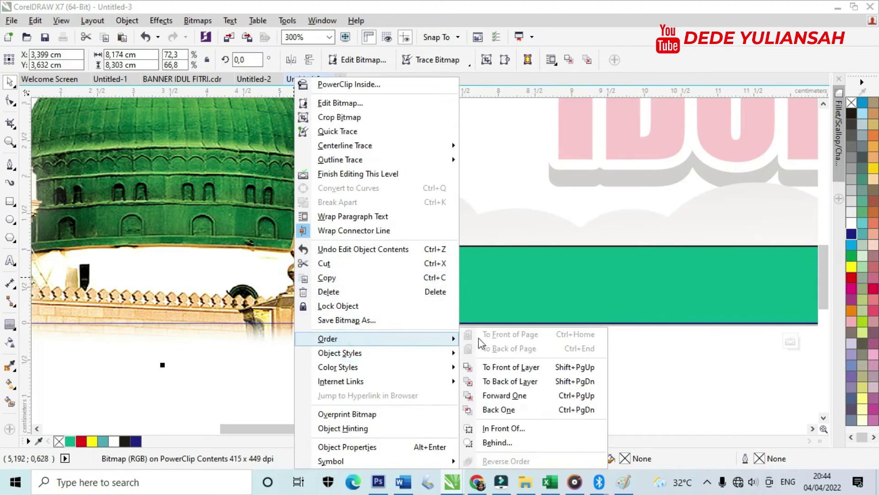
{"action": "left_click", "coordinate": [509, 366]}
{"action": "left_click", "coordinate": [507, 364]}
Remove the green strip's outline and finish editing the banner's PowerClip contents
{"action": "left_click", "coordinate": [542, 288]}
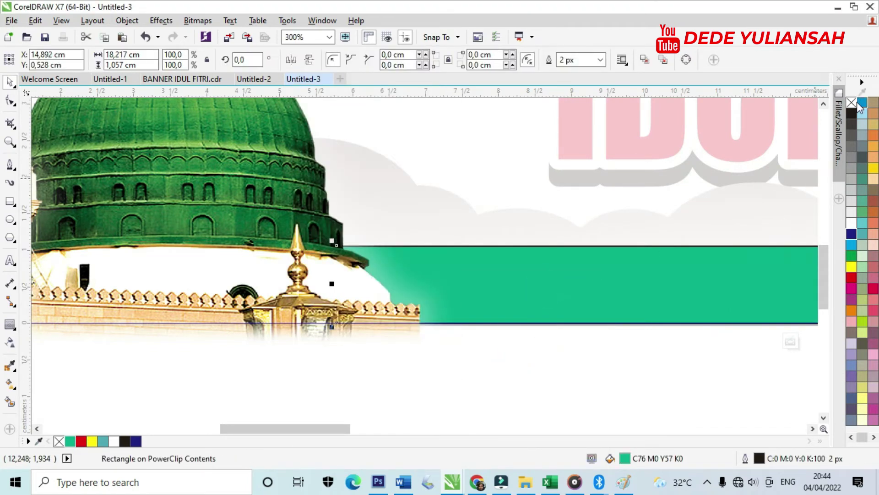
{"action": "left_click", "coordinate": [273, 373]}
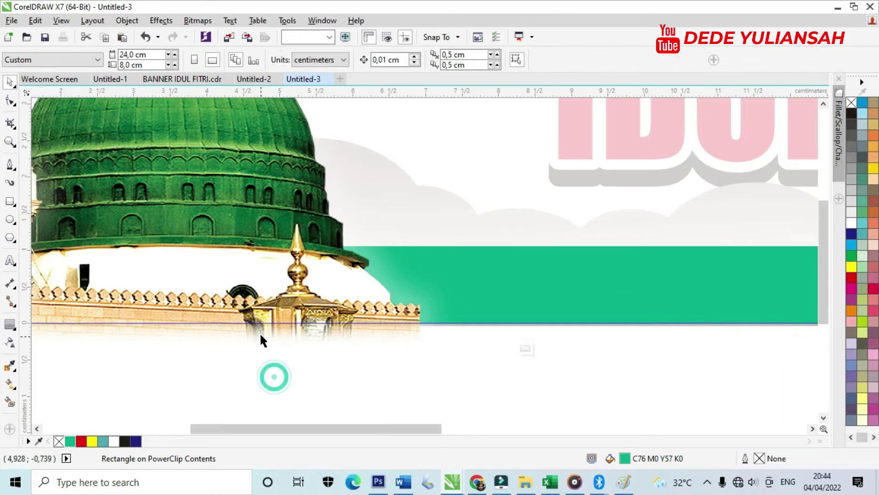
{"action": "scroll", "coordinate": [259, 331], "scroll_direction": "down", "scroll_amount": 4}
{"action": "left_click", "coordinate": [397, 349]}
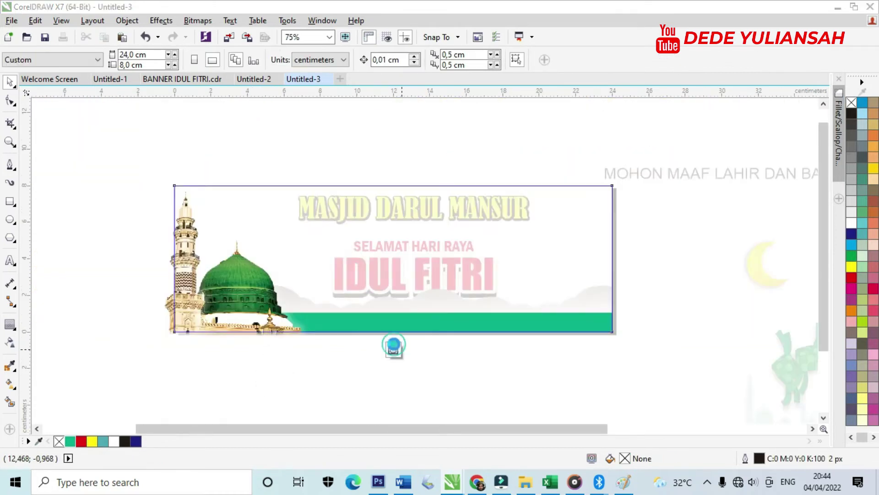
{"action": "left_click", "coordinate": [510, 351]}
{"action": "scroll", "coordinate": [499, 333], "scroll_direction": "up", "scroll_amount": 2}
{"action": "scroll", "coordinate": [527, 293], "scroll_direction": "down", "scroll_amount": 2}
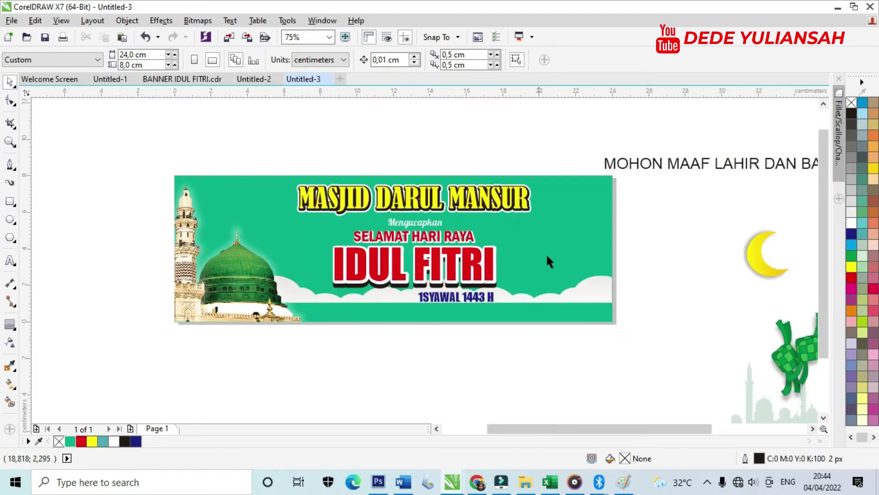
Move "MOHON MAAF LAHIR DAN BATIN" onto the green strip and set its font to Franklin Gothic Demi Cond
{"action": "left_click_drag", "start_coordinate": [619, 163], "coordinate": [476, 306]}
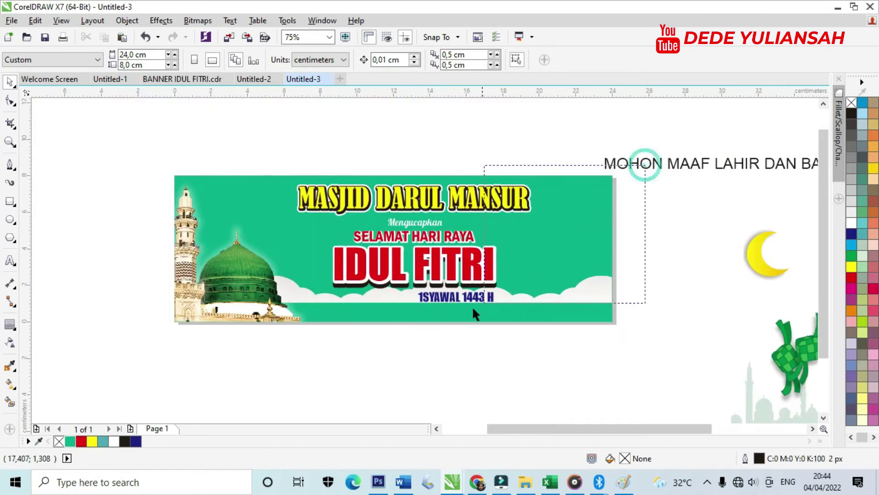
{"action": "left_click", "coordinate": [620, 164]}
{"action": "left_click_drag", "start_coordinate": [620, 176], "coordinate": [352, 324]}
{"action": "left_click", "coordinate": [387, 59]}
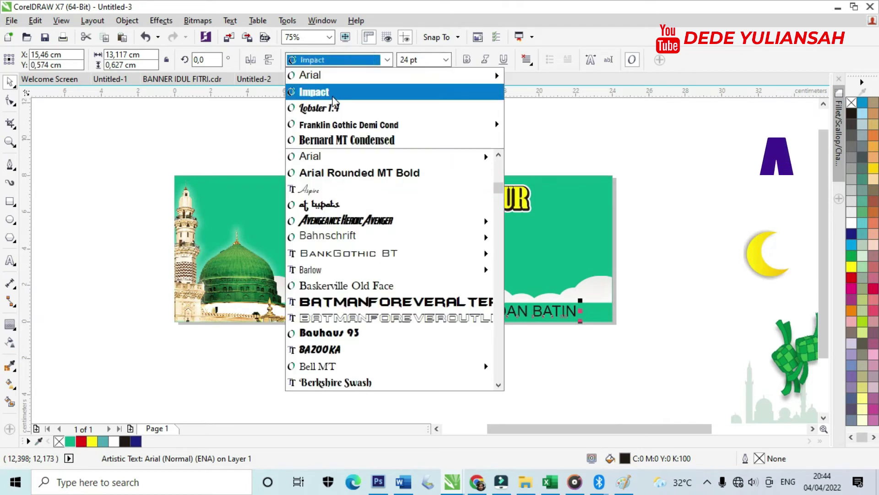
{"action": "left_click", "coordinate": [396, 122]}
Try to centre "MOHON MAAF LAHIR DAN BATIN" horizontally and vertically on the banner, and undo the vertical alignment
{"action": "scroll", "coordinate": [559, 319], "scroll_direction": "up", "scroll_amount": 2}
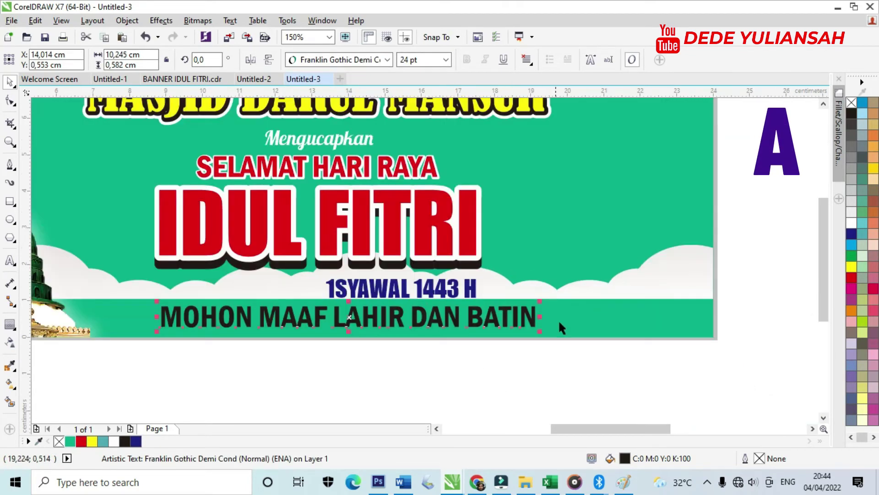
{"action": "left_click", "coordinate": [577, 330], "text": "shift"}
{"action": "key", "text": "c"}
{"action": "key", "text": "e"}
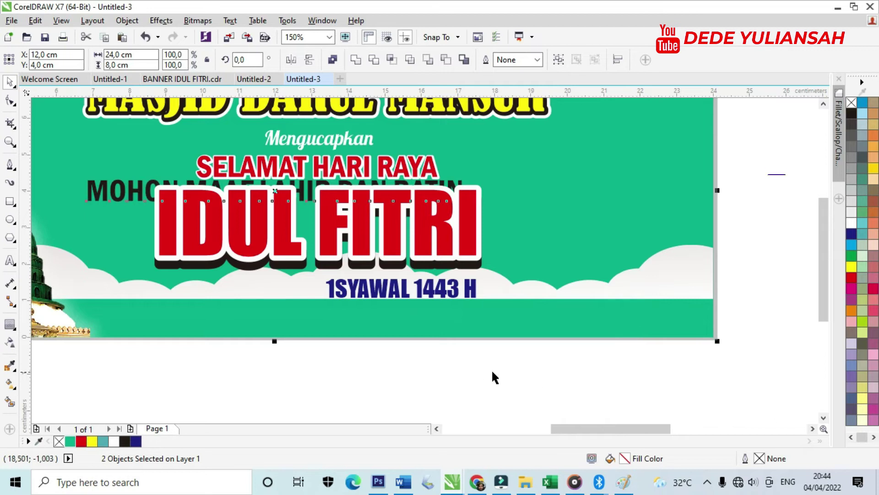
{"action": "key", "text": "ctrl+z"}
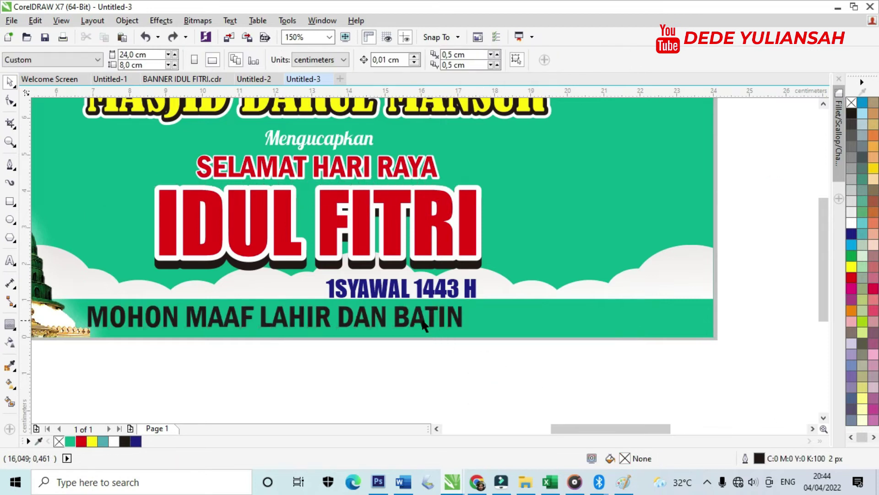
Shift "MOHON MAAF LAHIR DAN BATIN" right to the middle of the green strip and fill it white
{"action": "left_click", "coordinate": [422, 318]}
{"action": "left_click_drag", "start_coordinate": [495, 318], "coordinate": [595, 321]}
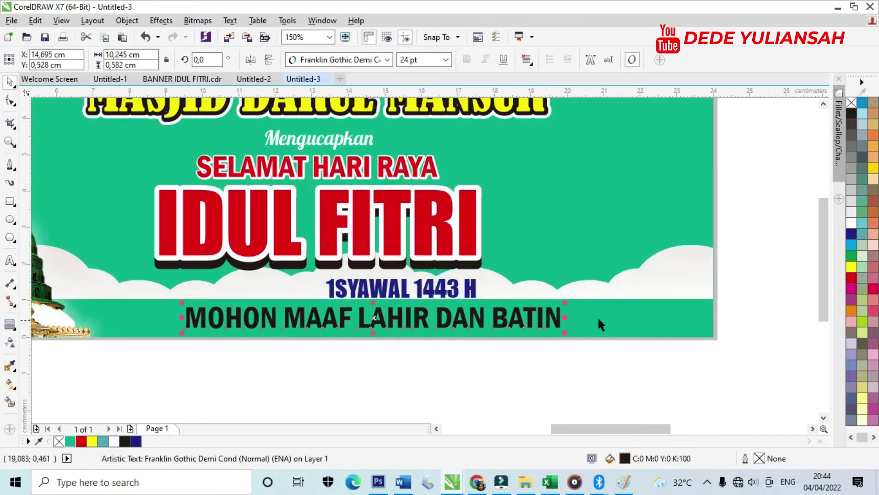
{"action": "left_click", "coordinate": [851, 224]}
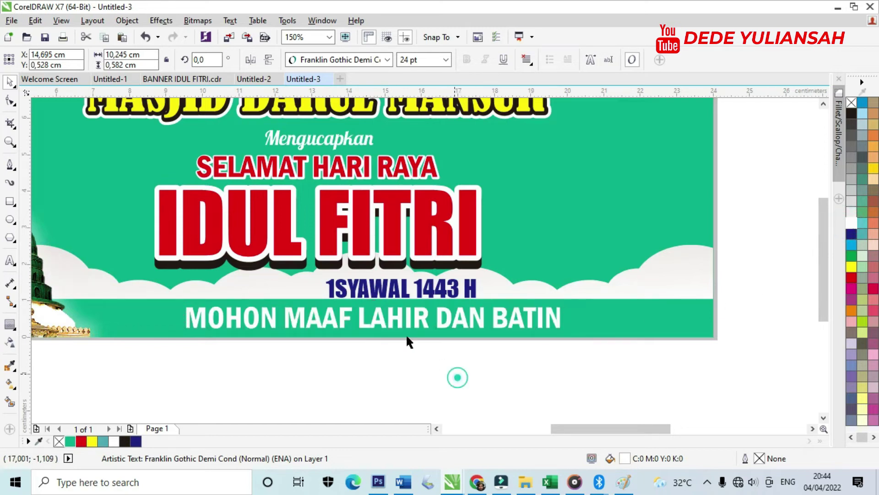
{"action": "left_click", "coordinate": [406, 341]}
{"action": "scroll", "coordinate": [379, 292], "scroll_direction": "down", "scroll_amount": 1}
{"action": "scroll", "coordinate": [513, 239], "scroll_direction": "down", "scroll_amount": 1}
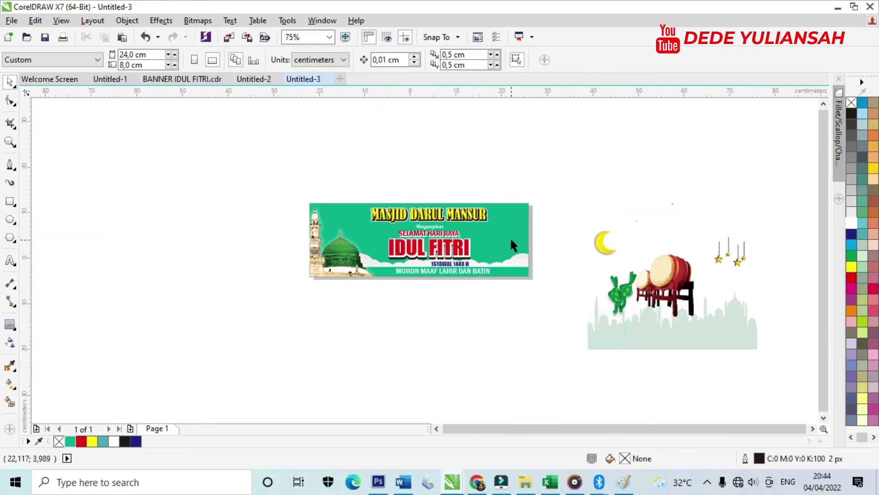
Move the group of hanging stars onto the banner above the mosque dome, at about 3.5 × 3.2 cm
{"action": "scroll", "coordinate": [549, 236], "scroll_direction": "up", "scroll_amount": 1}
{"action": "scroll", "coordinate": [538, 231], "scroll_direction": "down", "scroll_amount": 1}
{"action": "left_click_drag", "start_coordinate": [753, 259], "coordinate": [357, 218]}
{"action": "scroll", "coordinate": [357, 219], "scroll_direction": "up", "scroll_amount": 2}
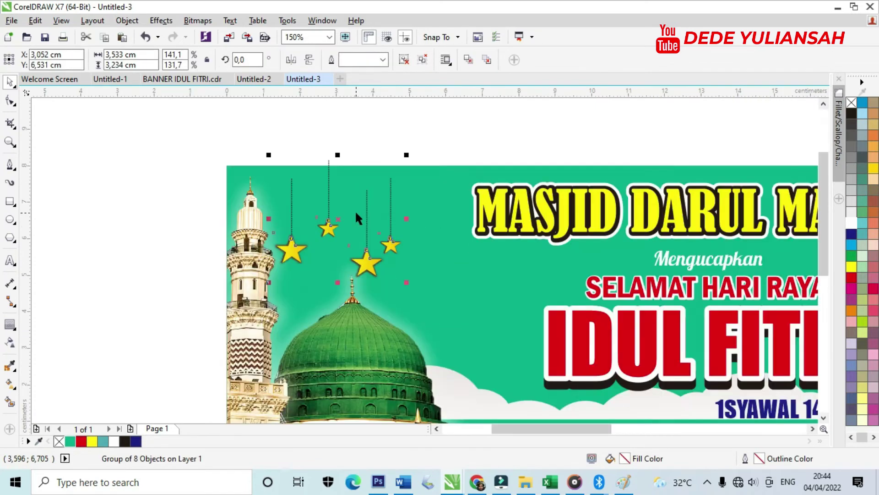
Raise the hanging stars to the banner's upper edge and PowerClip them inside the banner
{"action": "left_click_drag", "start_coordinate": [374, 265], "coordinate": [359, 230]}
{"action": "right_click", "coordinate": [353, 250]}
{"action": "left_click", "coordinate": [302, 137]}
{"action": "right_click", "coordinate": [358, 230]}
{"action": "left_click", "coordinate": [404, 151]}
{"action": "left_click", "coordinate": [424, 248]}
{"action": "scroll", "coordinate": [337, 185], "scroll_direction": "down", "scroll_amount": 1}
{"action": "scroll", "coordinate": [473, 189], "scroll_direction": "down", "scroll_amount": 1}
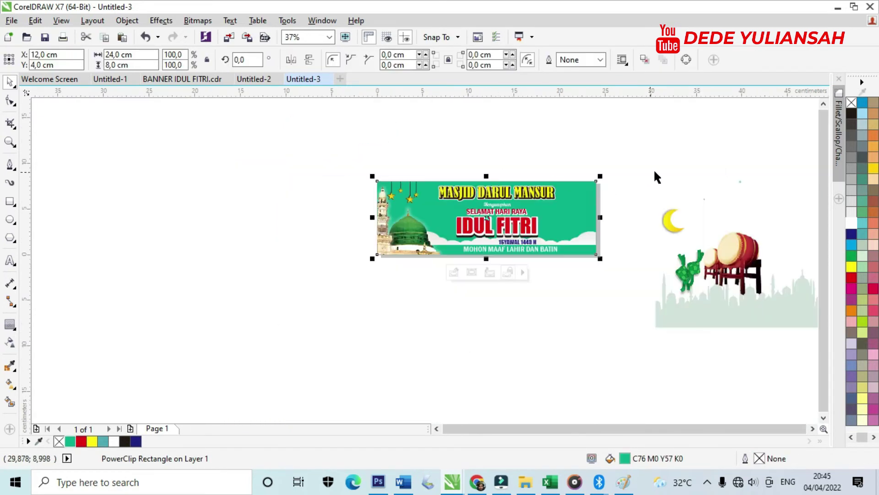
Move the yellow crescent moon onto the banner between the mosque dome and the greeting text
{"action": "left_click", "coordinate": [718, 327]}
{"action": "left_click_drag", "start_coordinate": [663, 223], "coordinate": [444, 209]}
{"action": "scroll", "coordinate": [443, 209], "scroll_direction": "up", "scroll_amount": 3}
{"action": "scroll", "coordinate": [412, 239], "scroll_direction": "down", "scroll_amount": 2}
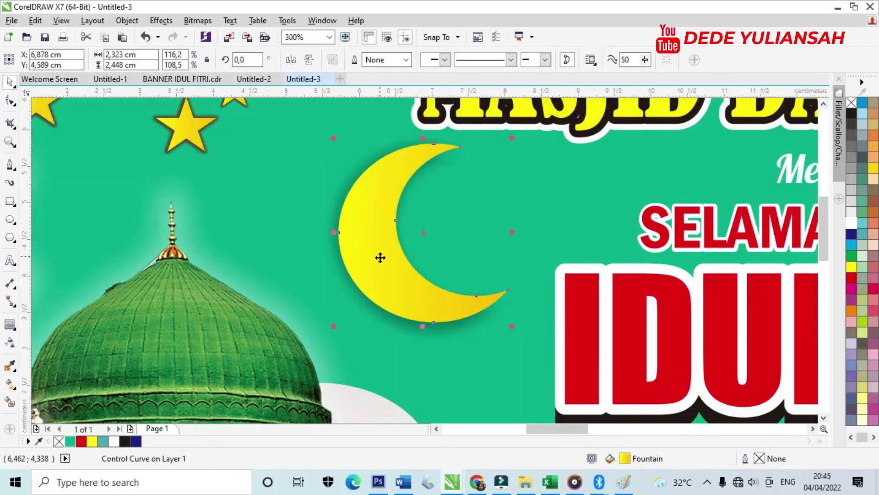
{"action": "scroll", "coordinate": [787, 176], "scroll_direction": "down", "scroll_amount": 1}
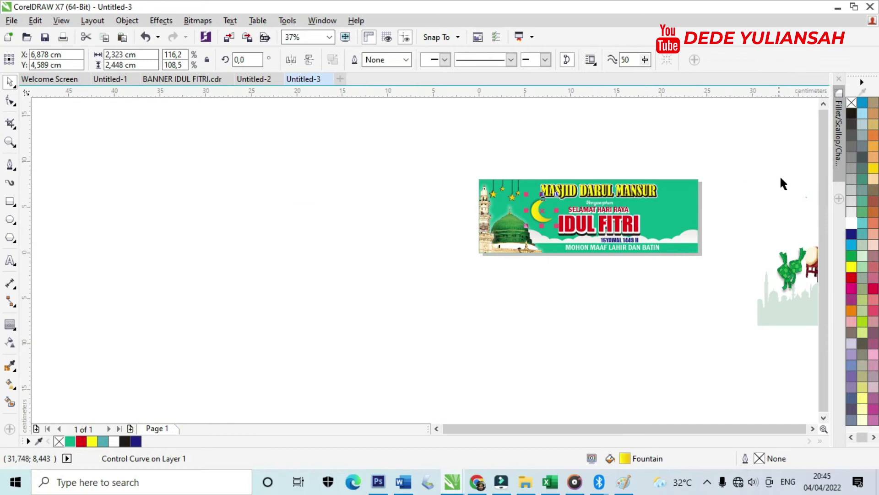
Place three white four-pointed sparkles around the hanging stars and the crescent, making the one beside the crescent about 0.24 × 0.22 cm
{"action": "left_click", "coordinate": [805, 196]}
{"action": "left_click_drag", "start_coordinate": [760, 197], "coordinate": [539, 235]}
{"action": "scroll", "coordinate": [525, 193], "scroll_direction": "up", "scroll_amount": 2}
{"action": "scroll", "coordinate": [529, 192], "scroll_direction": "up", "scroll_amount": 1}
{"action": "left_click", "coordinate": [850, 224]}
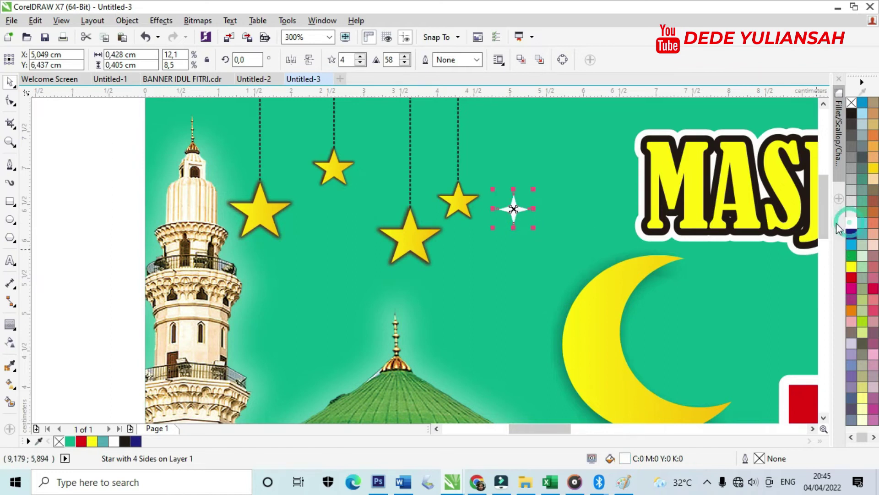
{"action": "left_click_drag", "start_coordinate": [516, 203], "coordinate": [697, 335]}
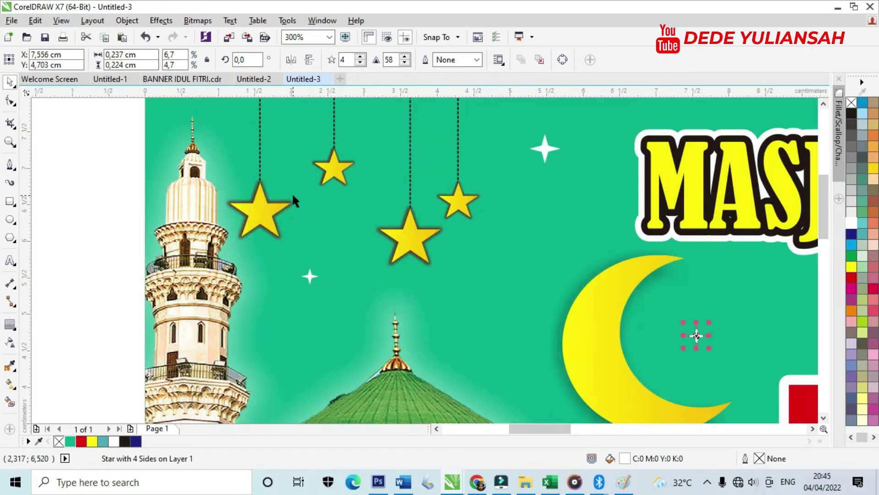
Move the red drum picture onto the right end of the banner beside the greeting text
{"action": "scroll", "coordinate": [292, 193], "scroll_direction": "down", "scroll_amount": 5}
{"action": "key", "text": "Escape"}
{"action": "left_click_drag", "start_coordinate": [647, 253], "coordinate": [470, 226]}
{"action": "scroll", "coordinate": [482, 213], "scroll_direction": "up", "scroll_amount": 3}
{"action": "scroll", "coordinate": [503, 211], "scroll_direction": "up", "scroll_amount": 2}
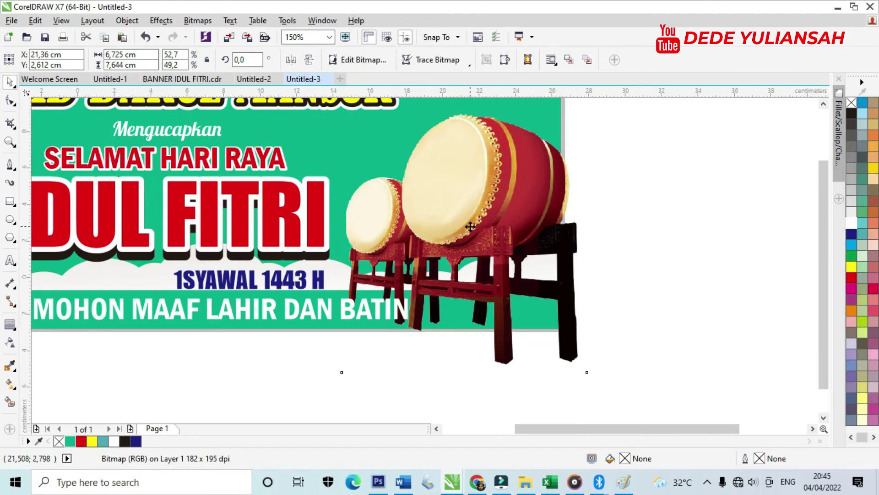
{"action": "scroll", "coordinate": [471, 227], "scroll_direction": "down", "scroll_amount": 2}
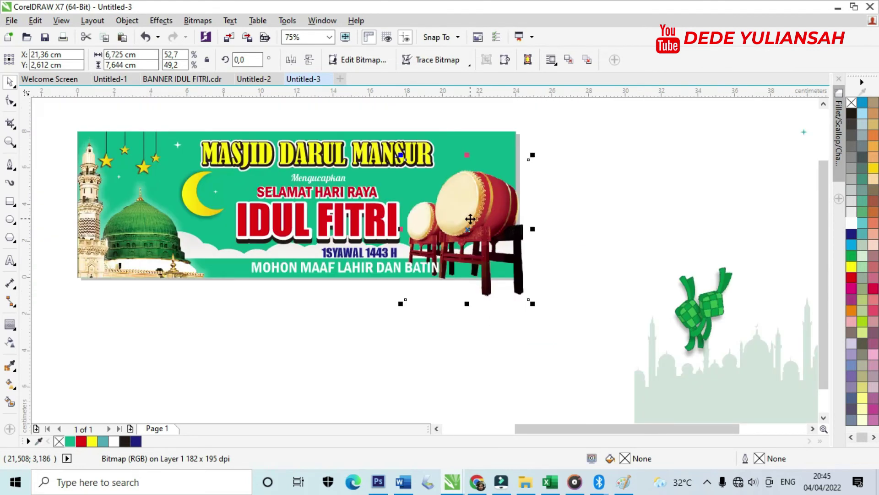
PowerClip the drum picture inside the banner rectangle
{"action": "right_click", "coordinate": [471, 219]}
{"action": "left_click", "coordinate": [520, 113]}
{"action": "left_click", "coordinate": [486, 135]}
{"action": "left_click", "coordinate": [578, 206]}
{"action": "left_click", "coordinate": [275, 296]}
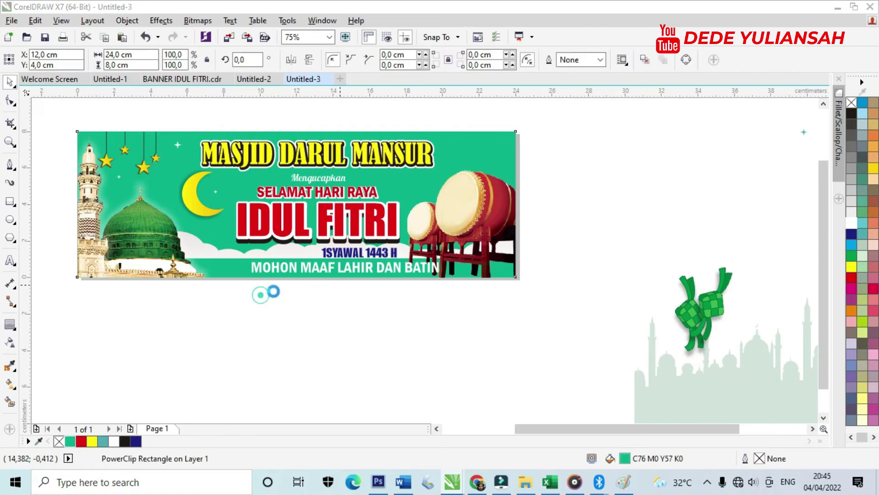
Edit the banner's PowerClip contents and send the drum picture back behind the white clouds and the green strip
{"action": "left_click_drag", "start_coordinate": [334, 316], "coordinate": [40, 174]}
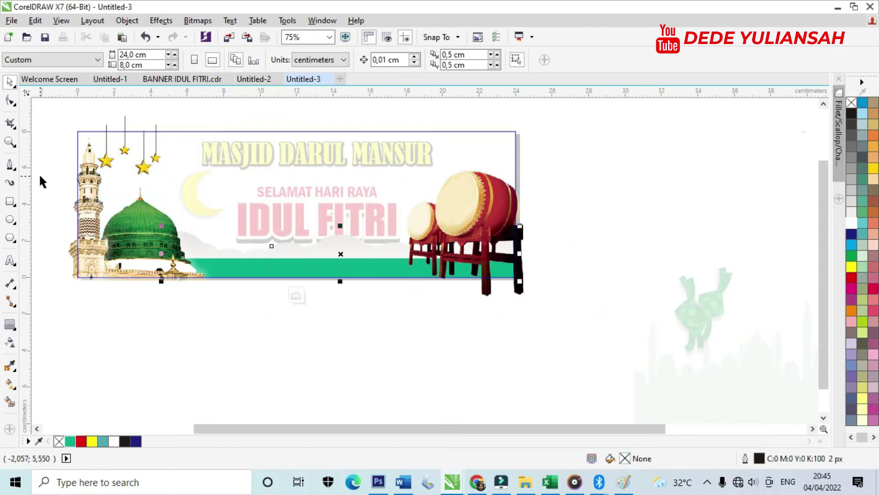
{"action": "right_click", "coordinate": [336, 272]}
{"action": "mouse_move", "coordinate": [375, 338]}
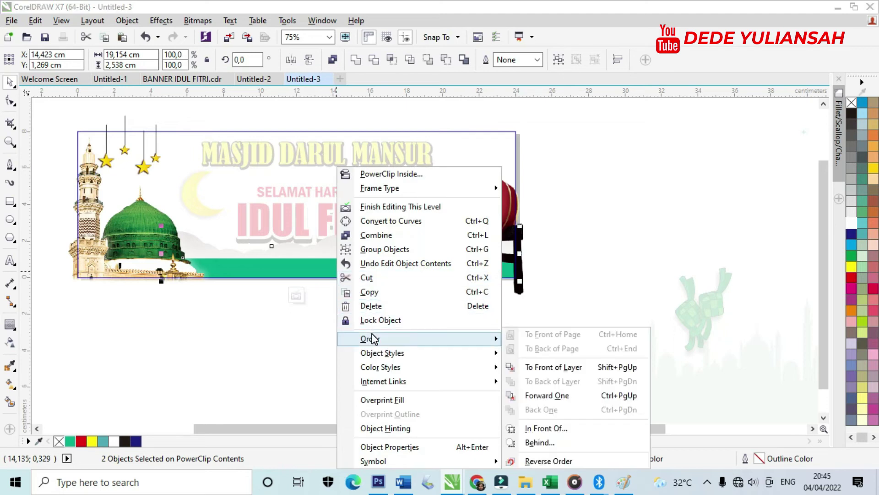
{"action": "left_click", "coordinate": [252, 353]}
{"action": "left_click", "coordinate": [468, 209]}
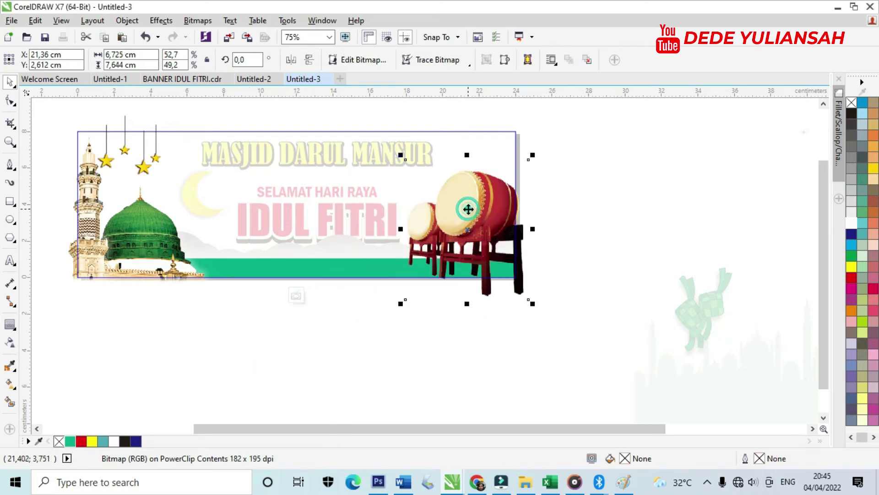
{"action": "key", "text": "ctrl+Page_Down"}
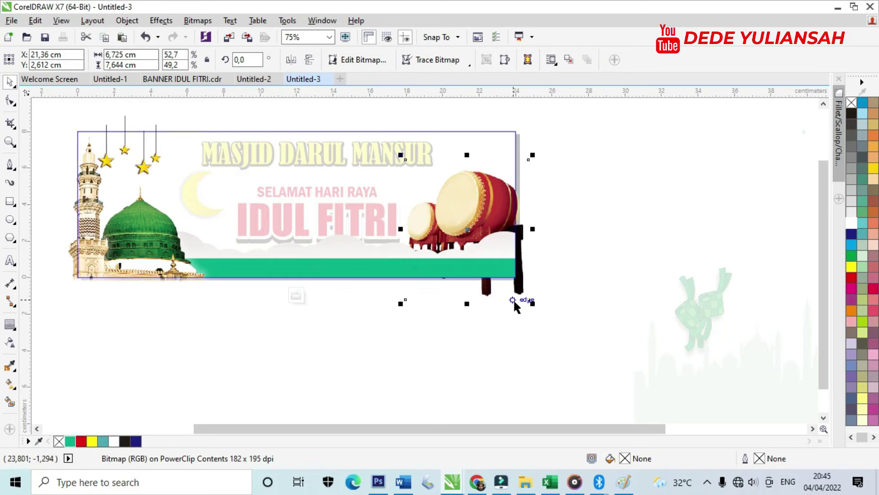
{"action": "left_click", "coordinate": [536, 302]}
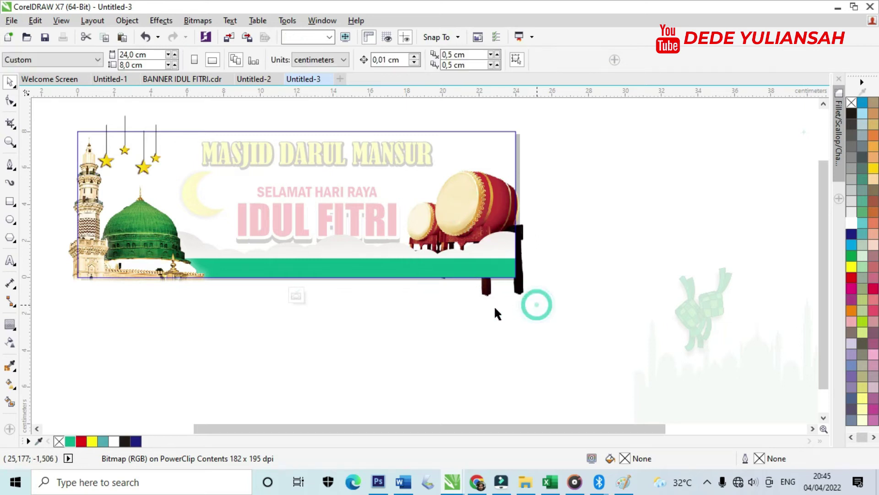
{"action": "left_click", "coordinate": [296, 296]}
{"action": "left_click", "coordinate": [586, 257]}
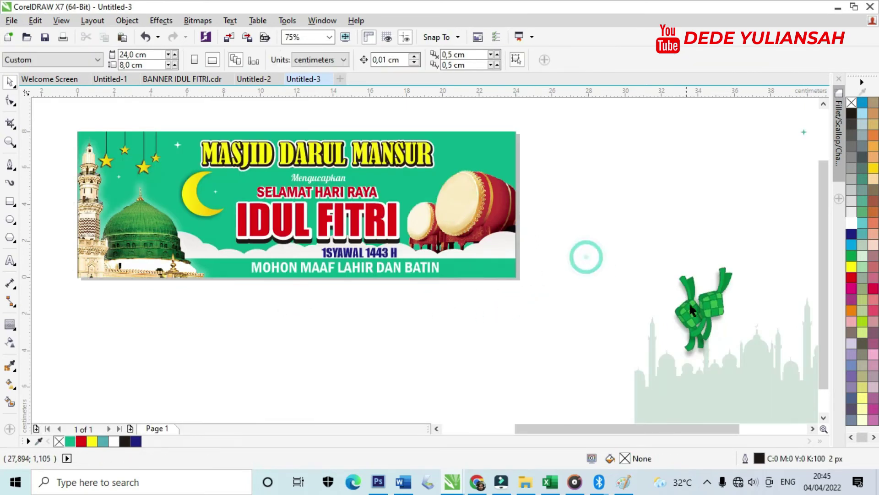
Move the tilted ketupat onto the banner above the large drum, with its ribbons extending past the banner's upper edge
{"action": "left_click_drag", "start_coordinate": [705, 277], "coordinate": [544, 136]}
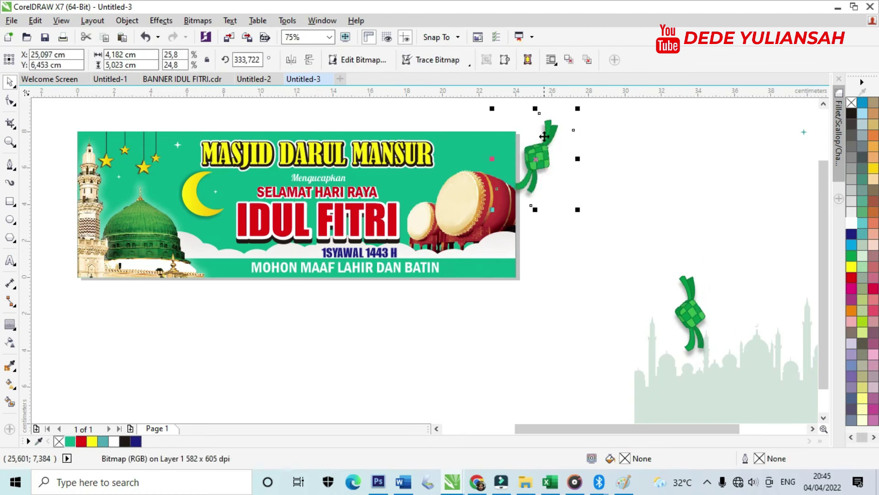
{"action": "scroll", "coordinate": [544, 136], "scroll_direction": "up", "scroll_amount": 2}
{"action": "left_click_drag", "start_coordinate": [543, 174], "coordinate": [435, 183]}
{"action": "scroll", "coordinate": [486, 182], "scroll_direction": "down", "scroll_amount": 2}
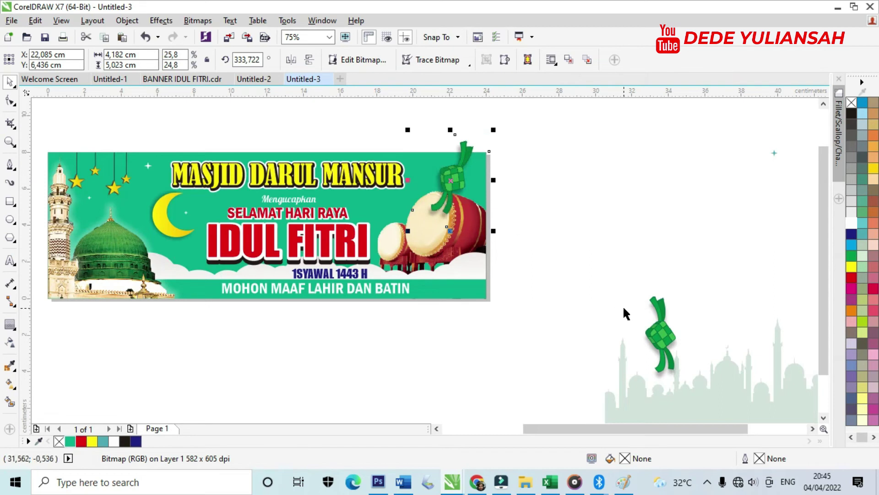
{"action": "scroll", "coordinate": [492, 196], "scroll_direction": "up", "scroll_amount": 2}
{"action": "mouse_move", "coordinate": [412, 164]}
{"action": "left_mouse_down"}
{"action": "mouse_move", "coordinate": [475, 157]}
{"action": "mouse_move", "coordinate": [458, 165]}
{"action": "mouse_move", "coordinate": [420, 141]}
{"action": "mouse_move", "coordinate": [417, 176]}
{"action": "left_mouse_up"}
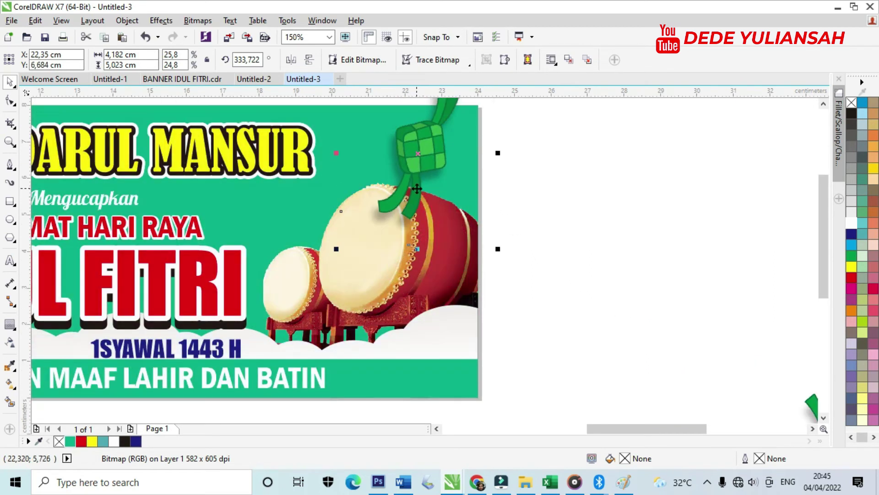
{"action": "left_click", "coordinate": [556, 290]}
Lower the drum picture by about 0.5 cm inside the banner's PowerClip and finish editing the contents
{"action": "scroll", "coordinate": [414, 258], "scroll_direction": "down", "scroll_amount": 4}
{"action": "left_click", "coordinate": [414, 258]}
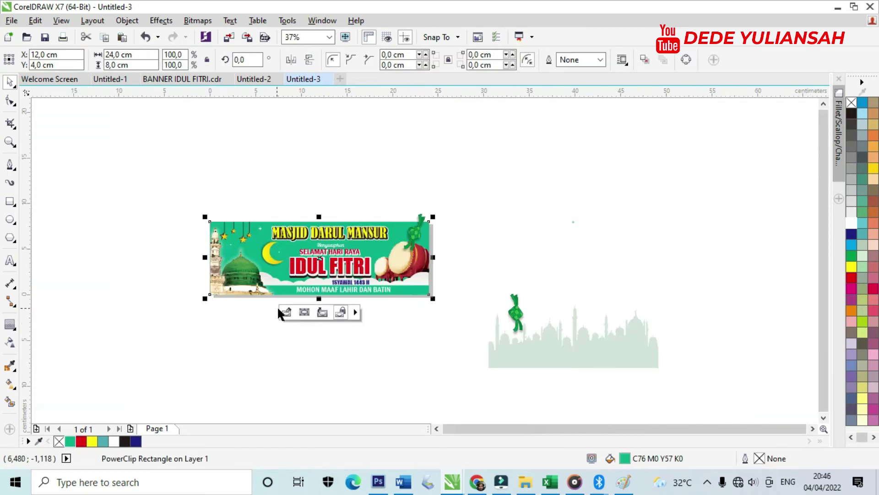
{"action": "left_click", "coordinate": [320, 313]}
{"action": "scroll", "coordinate": [398, 277], "scroll_direction": "up", "scroll_amount": 4}
{"action": "left_click", "coordinate": [434, 238]}
{"action": "left_click_drag", "start_coordinate": [433, 238], "coordinate": [433, 258]}
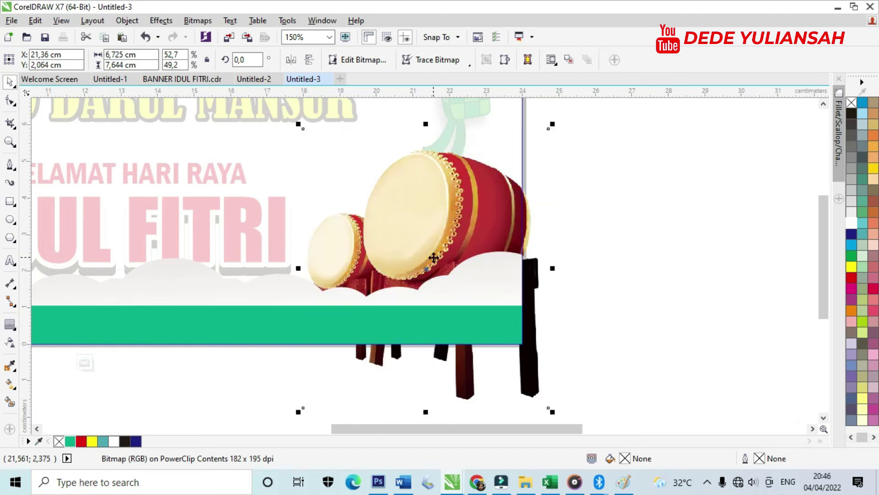
{"action": "scroll", "coordinate": [433, 257], "scroll_direction": "down", "scroll_amount": 2}
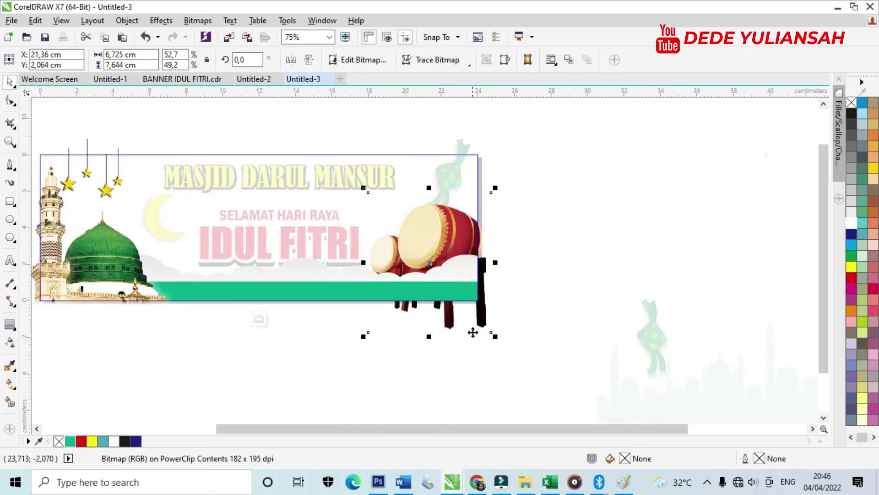
{"action": "left_click", "coordinate": [289, 314]}
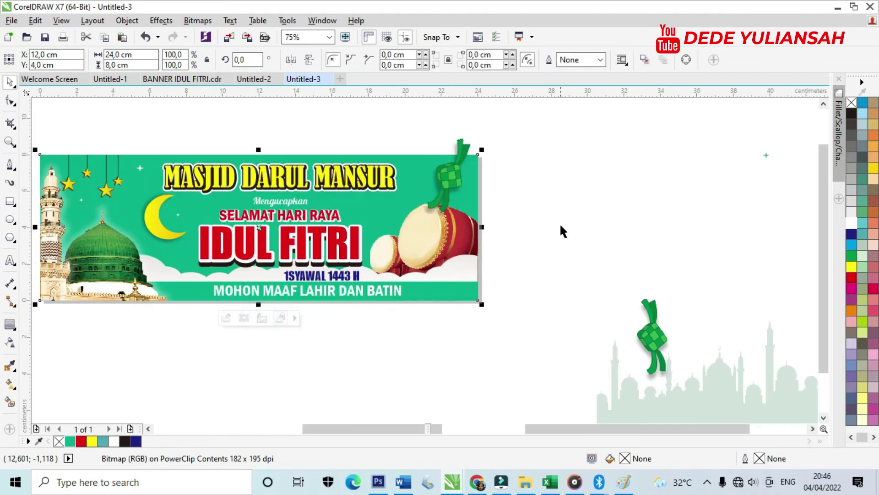
{"action": "left_click", "coordinate": [561, 224]}
Try shifting the tilted ketupat slightly left and pairing it with the upright ketupat above the drums
{"action": "scroll", "coordinate": [453, 167], "scroll_direction": "up", "scroll_amount": 2}
{"action": "left_click_drag", "start_coordinate": [453, 168], "coordinate": [441, 170]}
{"action": "scroll", "coordinate": [512, 191], "scroll_direction": "down", "scroll_amount": 2}
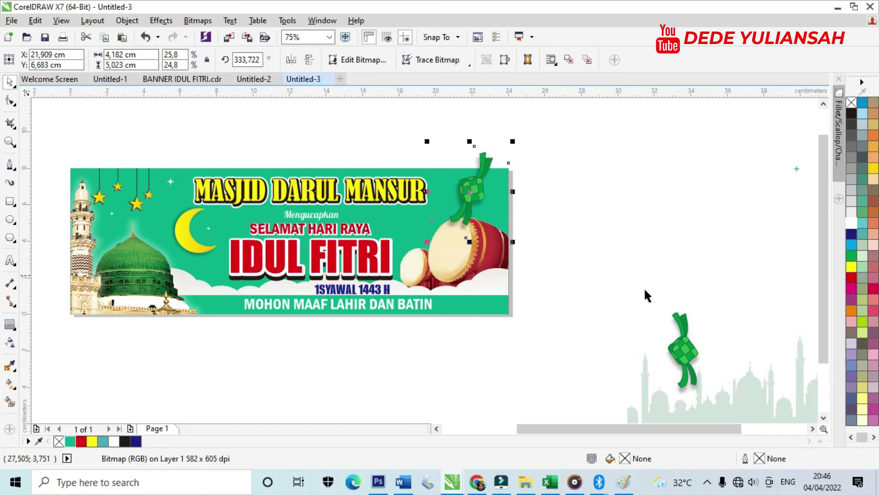
{"action": "left_click_drag", "start_coordinate": [685, 342], "coordinate": [464, 182]}
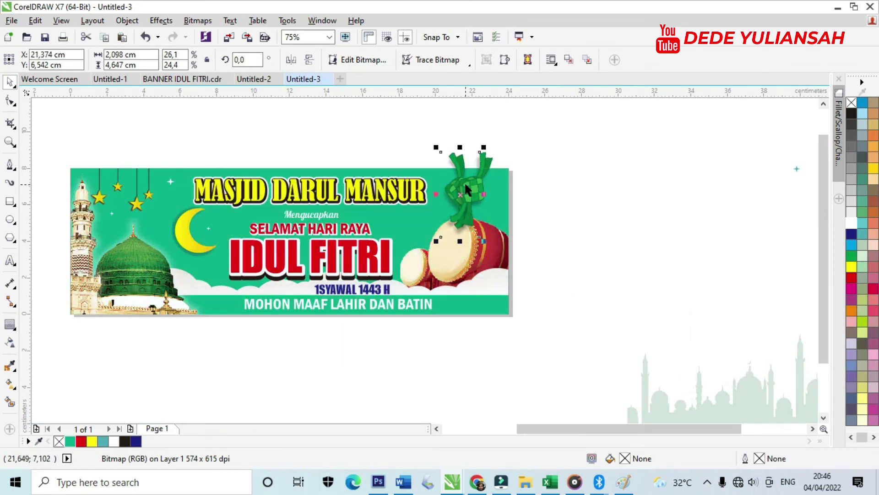
{"action": "scroll", "coordinate": [464, 180], "scroll_direction": "up", "scroll_amount": 4}
{"action": "scroll", "coordinate": [463, 179], "scroll_direction": "down", "scroll_amount": 4}
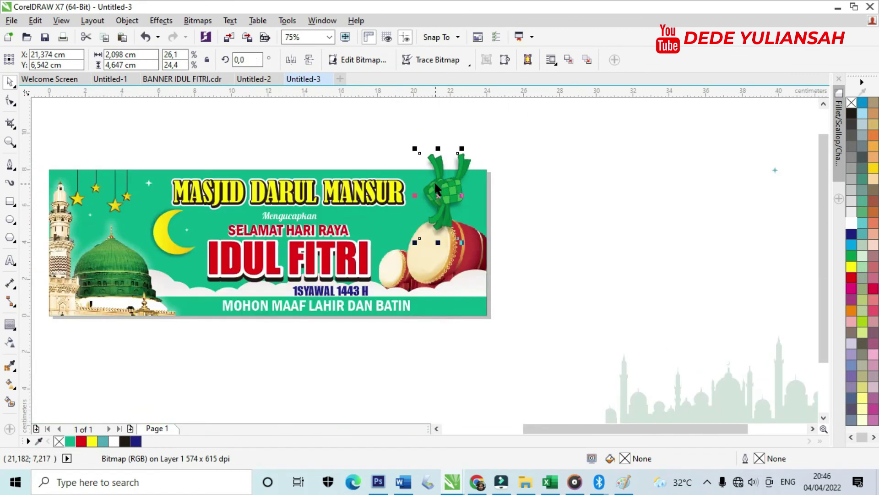
Replace the upright ketupat with a copy of the tilted one, overlapping it side by side above the large drum
{"action": "key", "text": "Escape"}
{"action": "scroll", "coordinate": [444, 177], "scroll_direction": "up", "scroll_amount": 4}
{"action": "left_click_drag", "start_coordinate": [471, 197], "coordinate": [440, 218]}
{"action": "scroll", "coordinate": [429, 215], "scroll_direction": "down", "scroll_amount": 2}
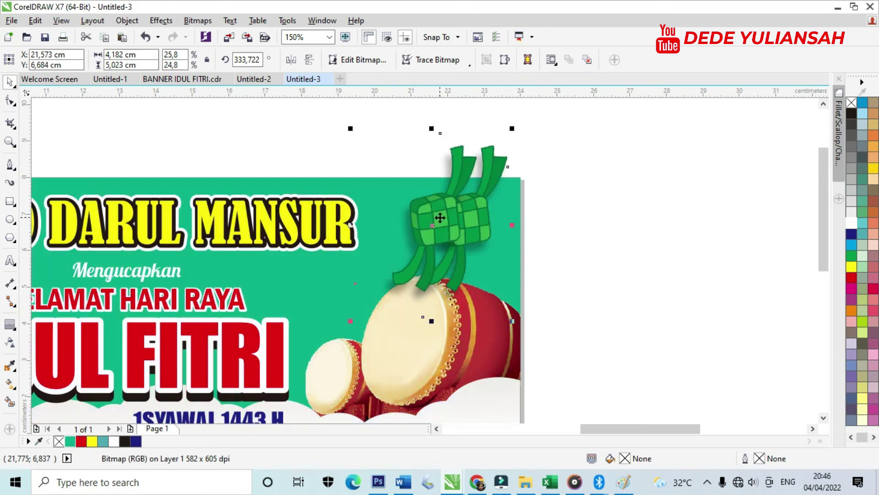
Rotate the rear ketupat to about 352.6° so that its upper ribbons lean towards the front ketupat's ribbons
{"action": "left_click", "coordinate": [492, 166]}
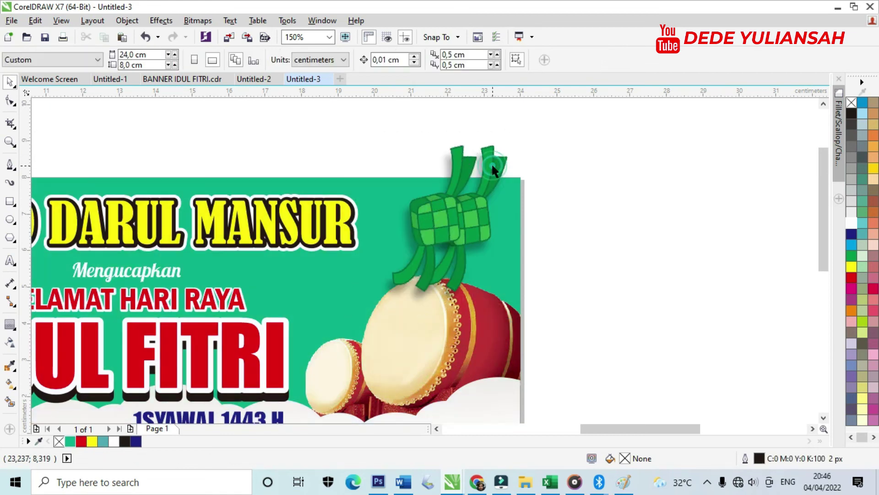
{"action": "left_click", "coordinate": [477, 216]}
{"action": "left_click", "coordinate": [498, 159]}
{"action": "left_click", "coordinate": [499, 159]}
{"action": "left_click_drag", "start_coordinate": [542, 131], "coordinate": [504, 111]}
{"action": "left_click", "coordinate": [580, 180]}
{"action": "left_click", "coordinate": [474, 169]}
{"action": "left_click", "coordinate": [424, 251]}
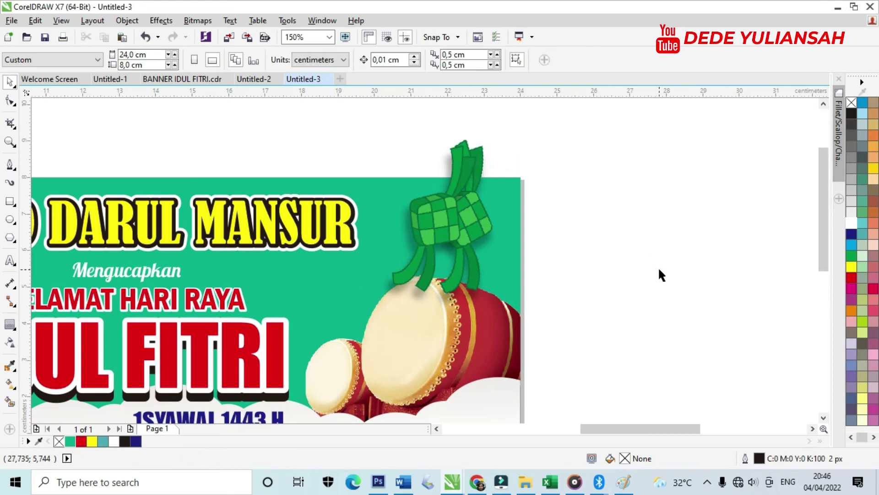
PowerClip both ketupat pictures inside the banner rectangle
{"action": "left_click_drag", "start_coordinate": [319, 178], "coordinate": [320, 183]}
{"action": "right_click", "coordinate": [460, 166]}
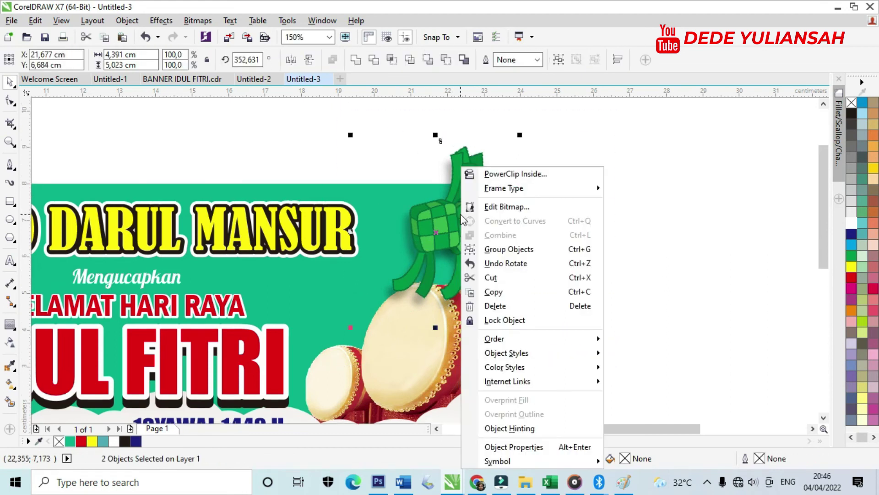
{"action": "left_click", "coordinate": [514, 176]}
{"action": "left_click", "coordinate": [385, 238]}
{"action": "scroll", "coordinate": [405, 169], "scroll_direction": "down", "scroll_amount": 2}
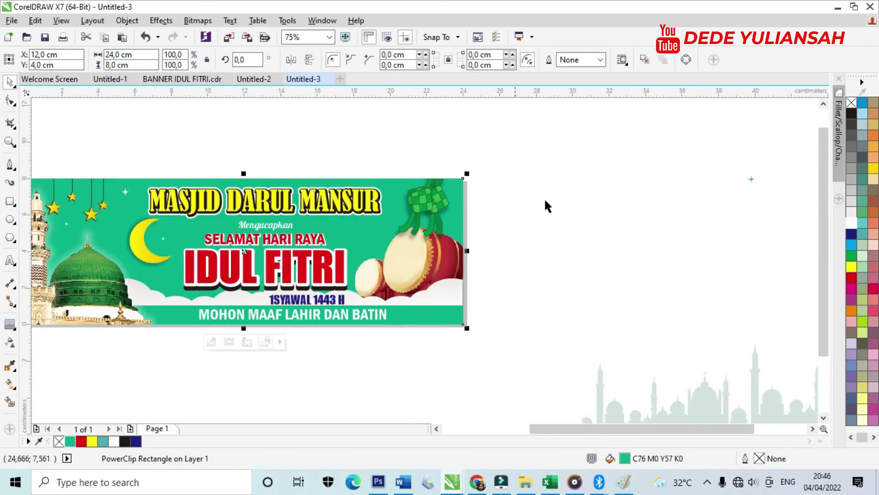
{"action": "left_click", "coordinate": [582, 207]}
Bring the pale mosque skyline silhouette over to the banner and PowerClip it inside the banner rectangle
{"action": "scroll", "coordinate": [399, 206], "scroll_direction": "down", "scroll_amount": 2}
{"action": "left_click_drag", "start_coordinate": [387, 285], "coordinate": [234, 261]}
{"action": "scroll", "coordinate": [336, 222], "scroll_direction": "up", "scroll_amount": 2}
{"action": "left_click_drag", "start_coordinate": [431, 233], "coordinate": [412, 373]}
{"action": "right_click", "coordinate": [407, 357]}
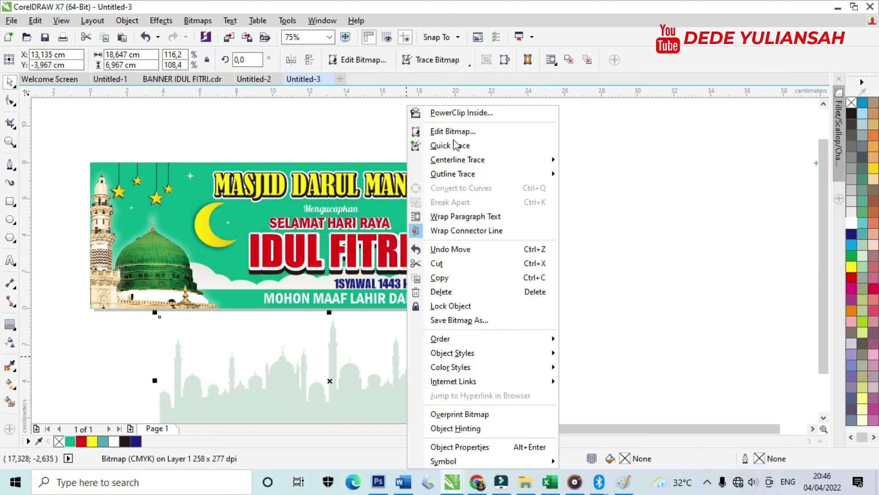
{"action": "left_click", "coordinate": [462, 112]}
{"action": "left_click", "coordinate": [435, 171]}
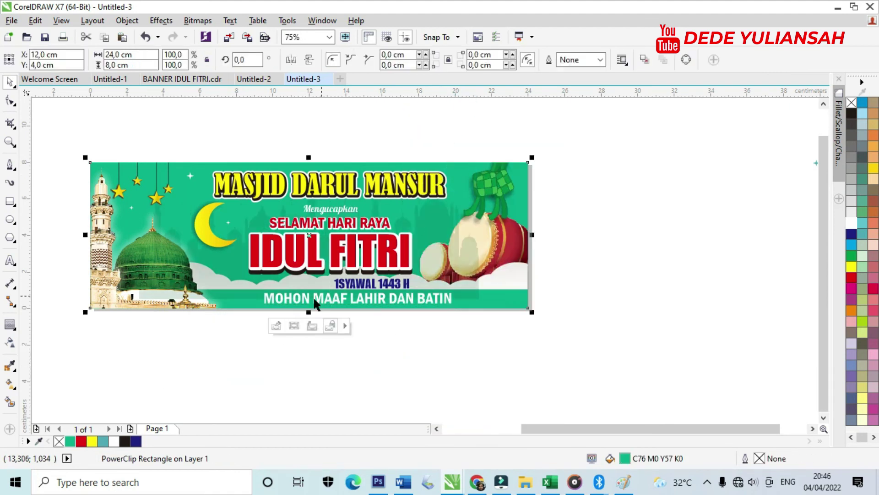
Send the mosque skyline silhouette behind the drums and clouds inside the banner's PowerClip and finish editing the contents
{"action": "left_click", "coordinate": [275, 326]}
{"action": "scroll", "coordinate": [412, 243], "scroll_direction": "up", "scroll_amount": 4}
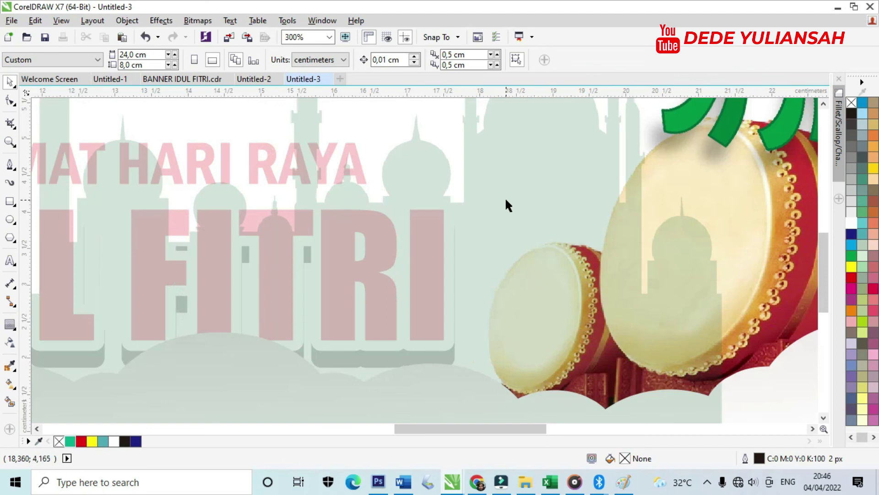
{"action": "scroll", "coordinate": [506, 206], "scroll_direction": "down", "scroll_amount": 2}
{"action": "left_click", "coordinate": [518, 183]}
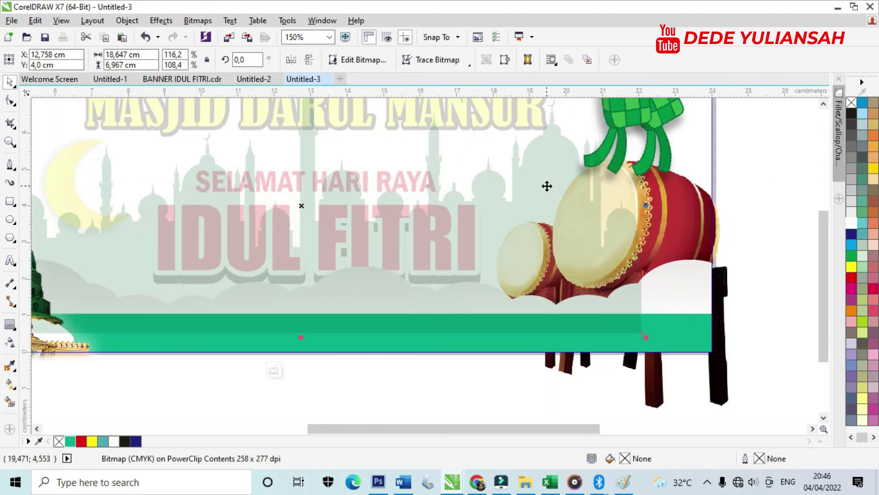
{"action": "scroll", "coordinate": [436, 212], "scroll_direction": "down", "scroll_amount": 4}
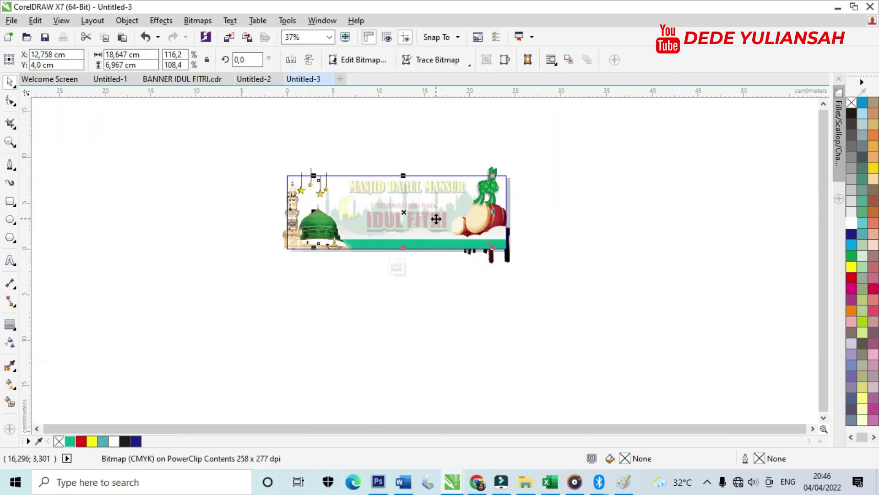
{"action": "left_click", "coordinate": [396, 268]}
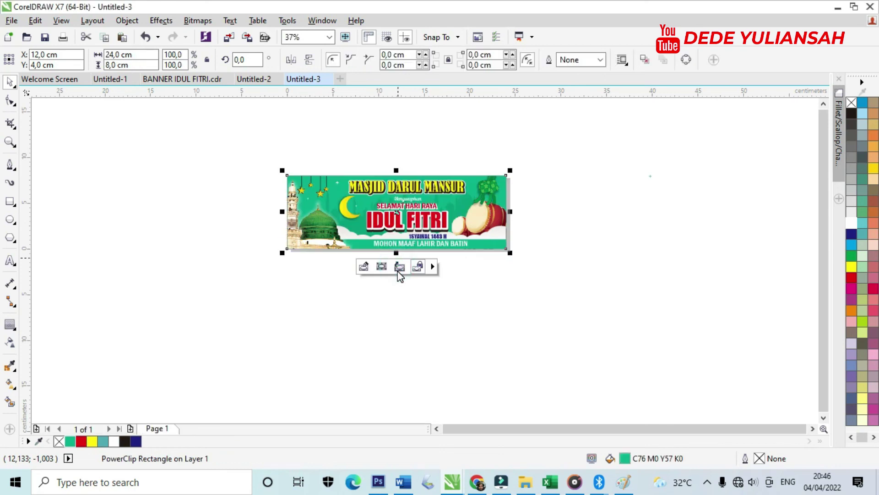
{"action": "scroll", "coordinate": [452, 210], "scroll_direction": "up", "scroll_amount": 4}
{"action": "scroll", "coordinate": [451, 210], "scroll_direction": "down", "scroll_amount": 3}
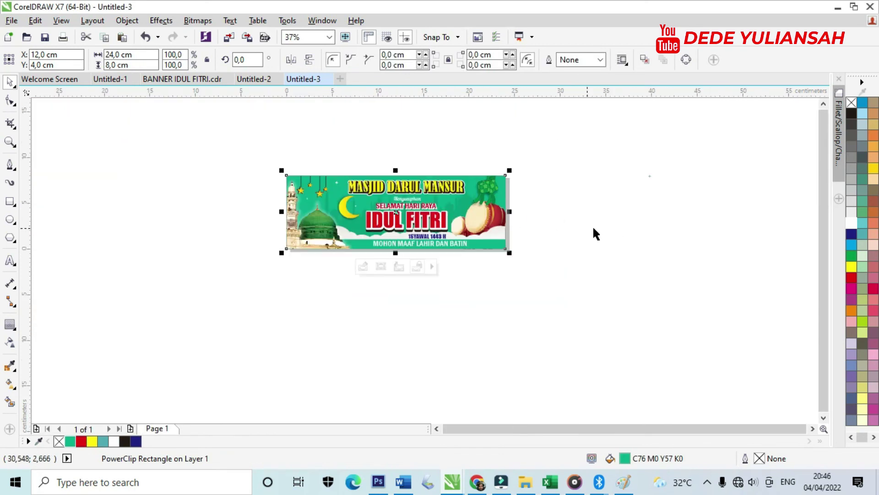
{"action": "left_click", "coordinate": [614, 230]}
Add two copies of the white four-pointed sparkle to the banner, one on each side of the ketupat pair
{"action": "scroll", "coordinate": [353, 198], "scroll_direction": "up", "scroll_amount": 2}
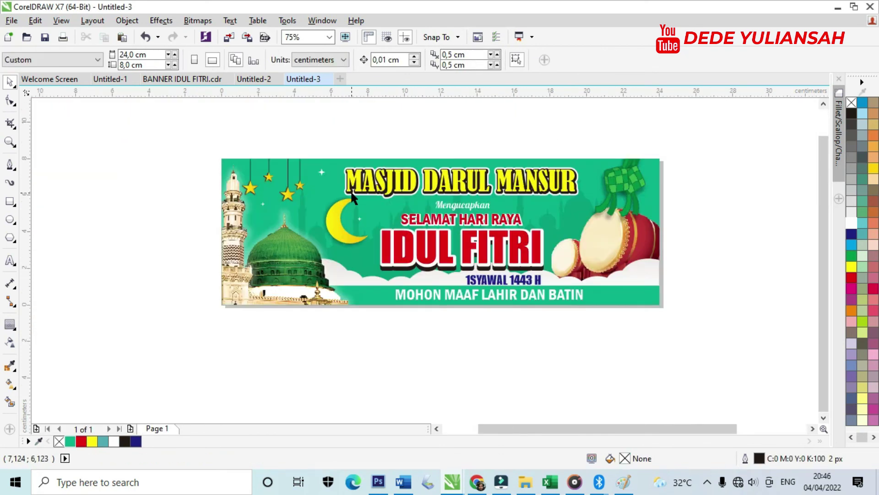
{"action": "left_click", "coordinate": [9, 142]}
{"action": "left_click_drag", "start_coordinate": [223, 132], "coordinate": [707, 328]}
{"action": "left_click", "coordinate": [13, 82]}
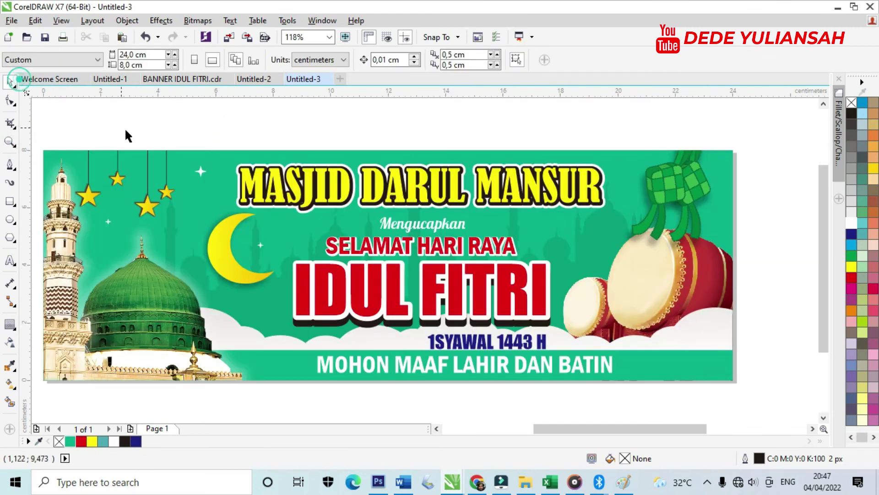
{"action": "left_click_drag", "start_coordinate": [200, 171], "coordinate": [611, 221]}
{"action": "left_click", "coordinate": [552, 124]}
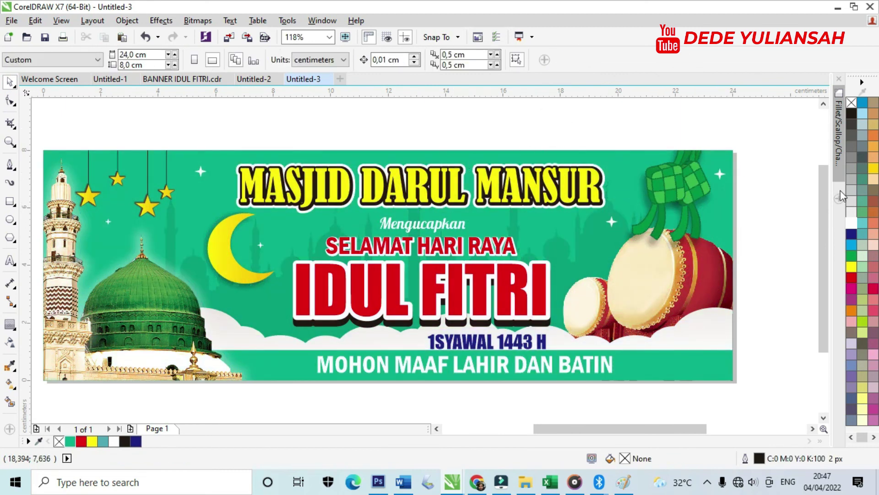